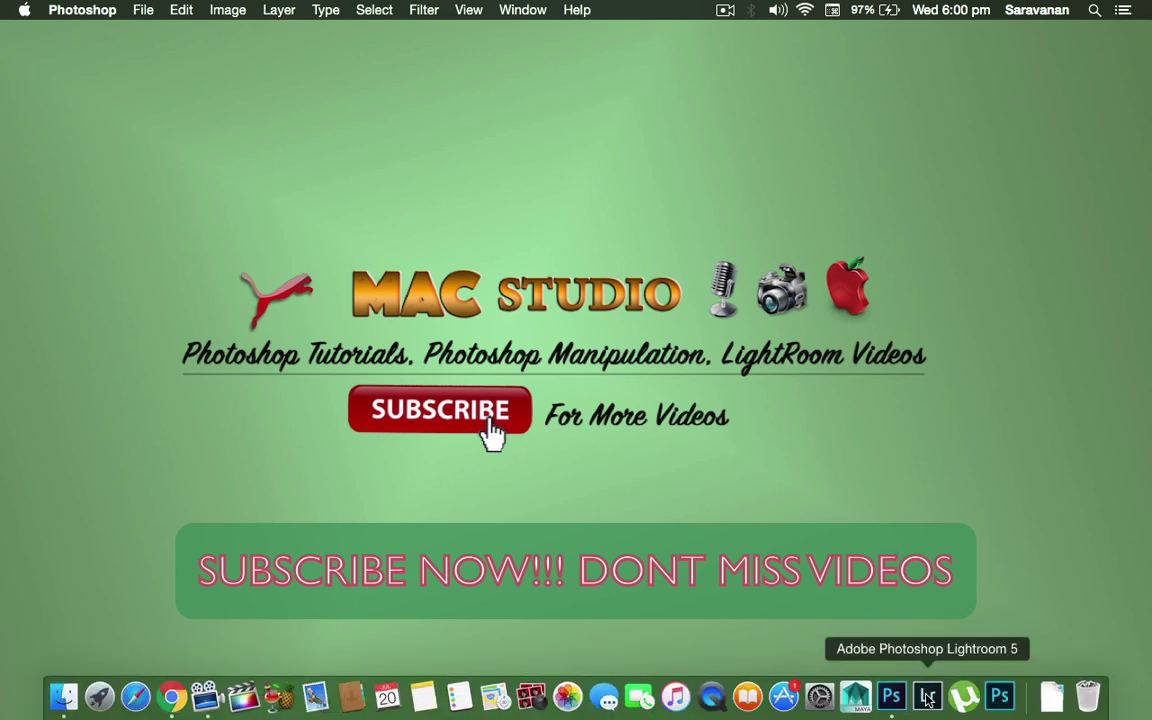
Return to the wedding photo and duplicate its Background layer as Layer 1.
{"action": "left_click", "coordinate": [888, 694]}
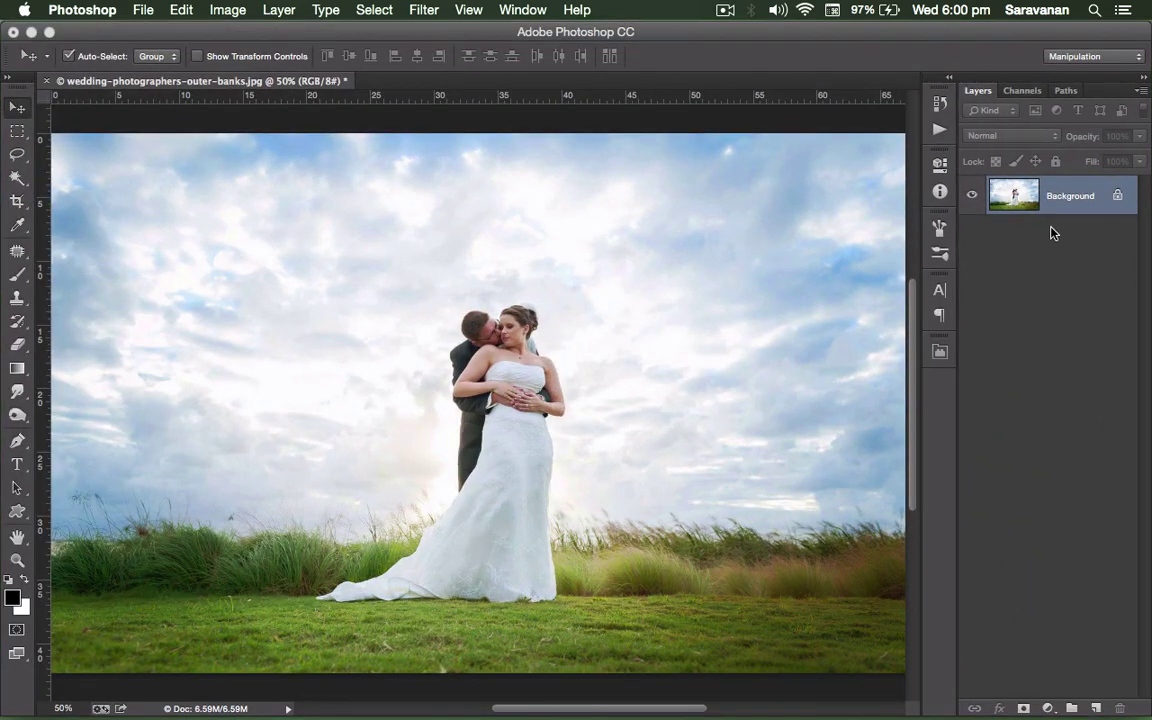
{"action": "left_click", "coordinate": [1030, 210]}
{"action": "key", "text": "super"}
{"action": "key", "text": "super+j"}
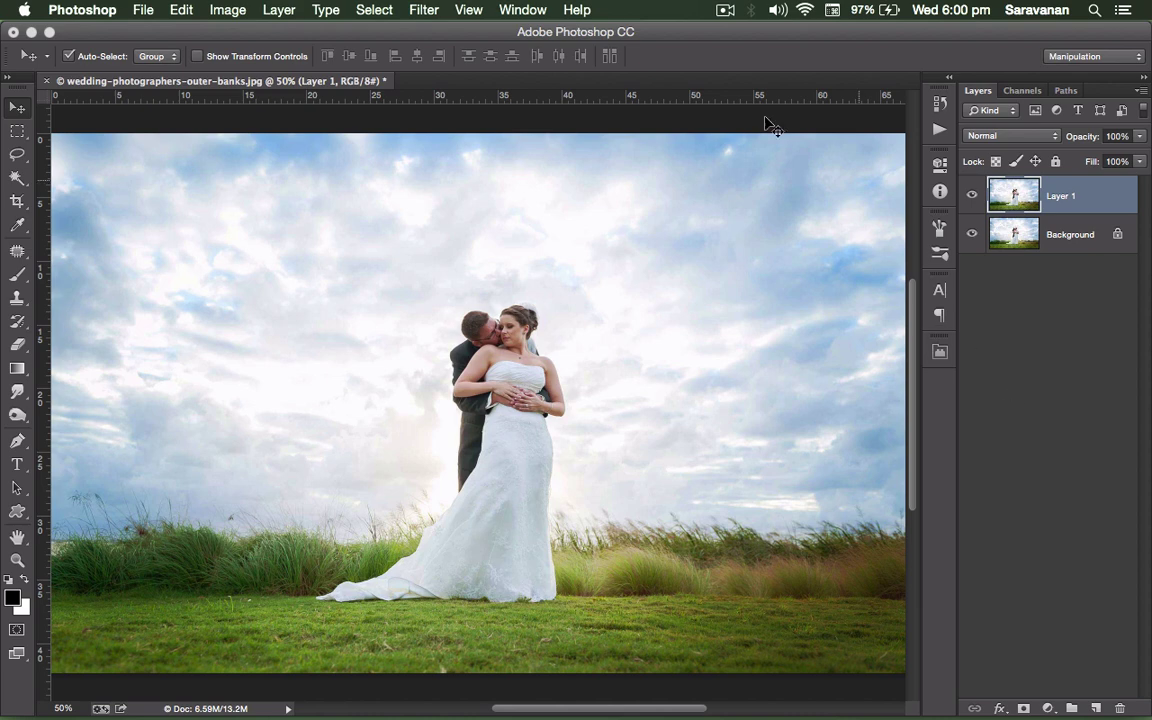
{"action": "left_click", "coordinate": [424, 10]}
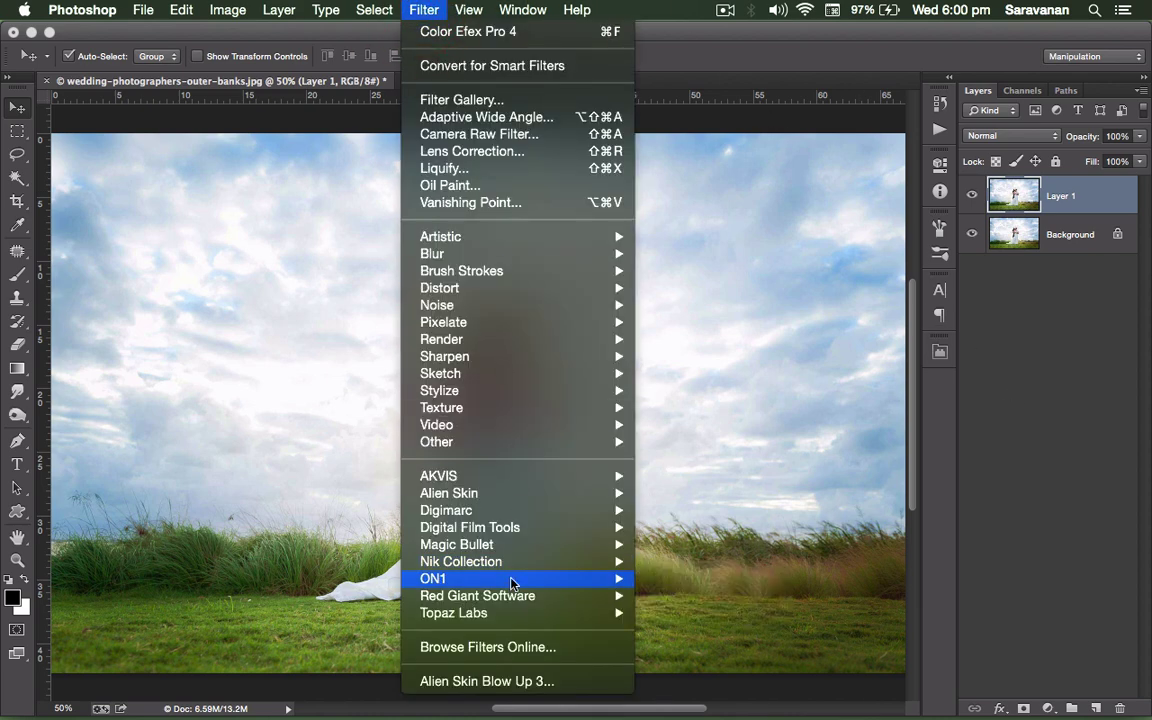
{"action": "mouse_move", "coordinate": [461, 561]}
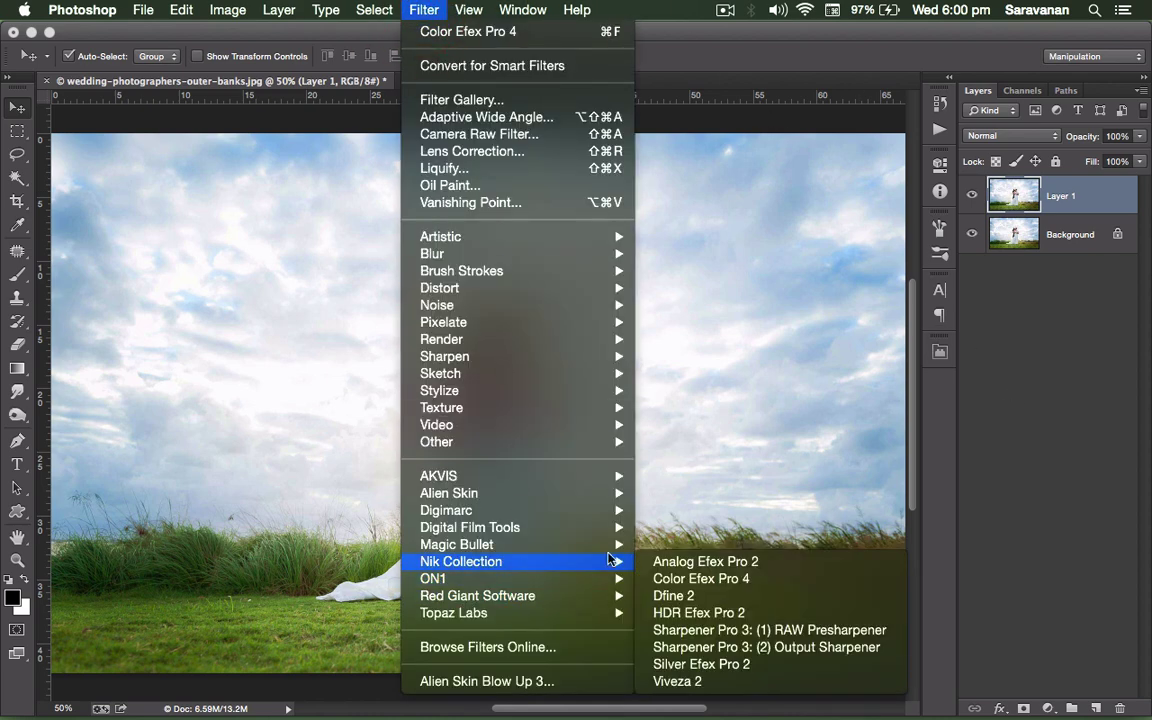
Compare Brilliance/Warmth on and off, then set saturation 80%, warmth -44%, perceptual saturation 16%.
{"action": "left_click", "coordinate": [672, 582]}
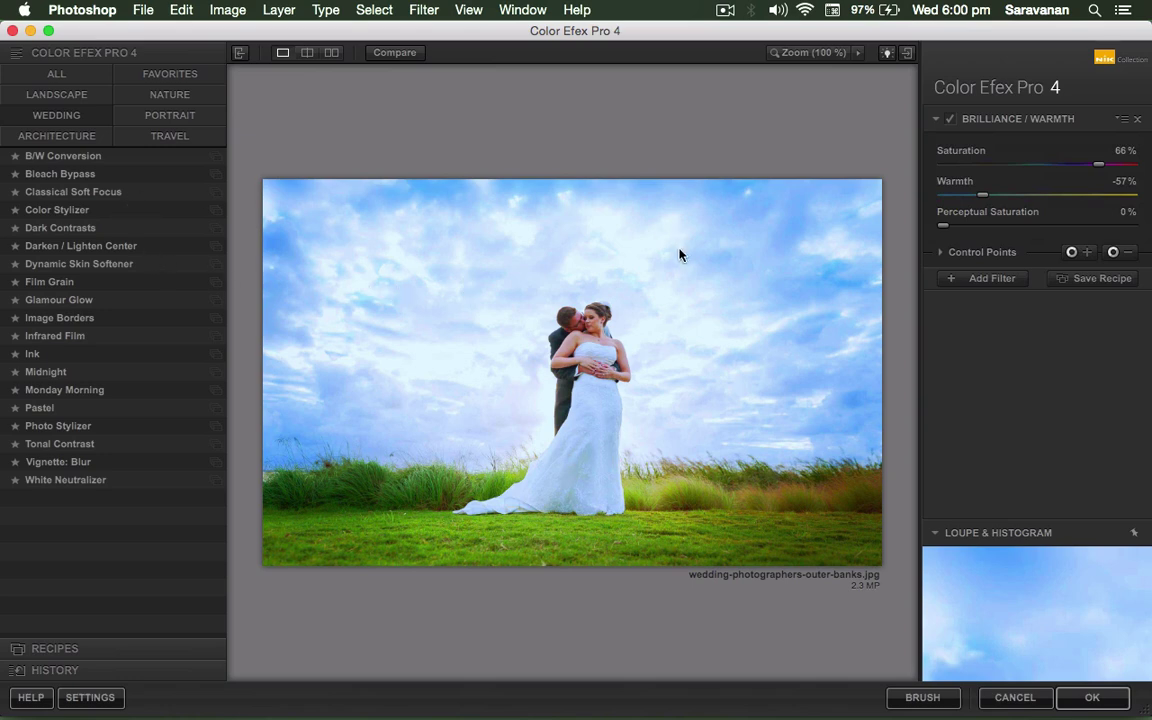
{"action": "left_click", "coordinate": [951, 120]}
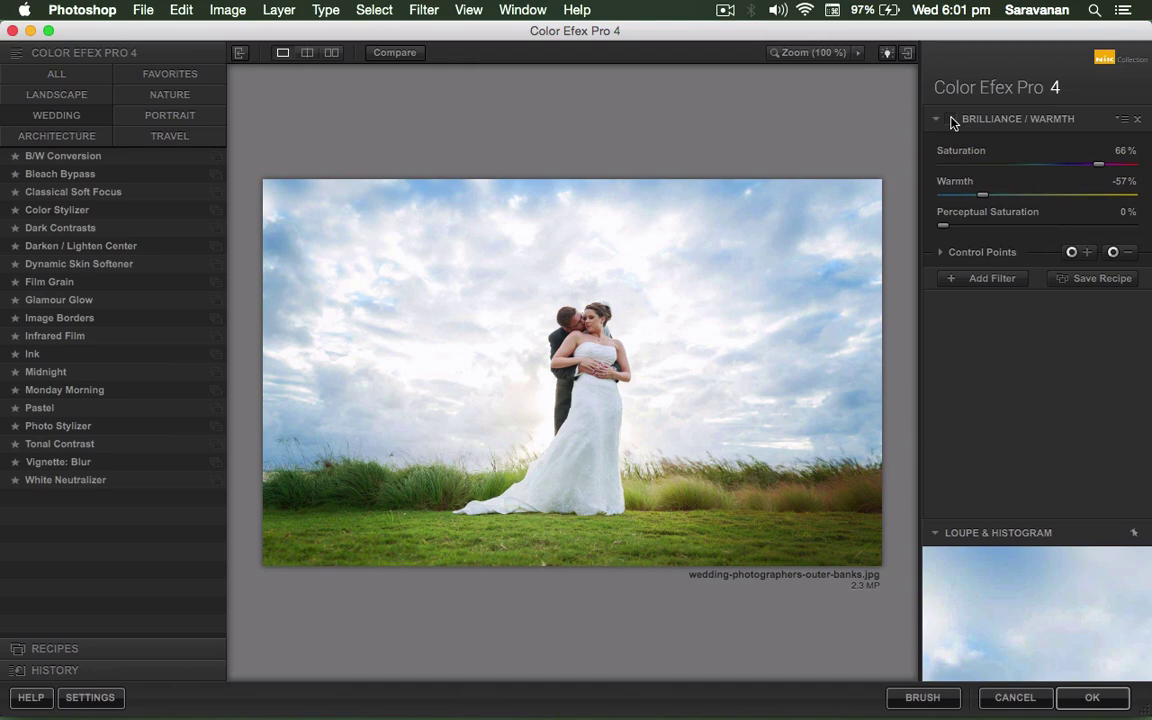
{"action": "left_click", "coordinate": [950, 119]}
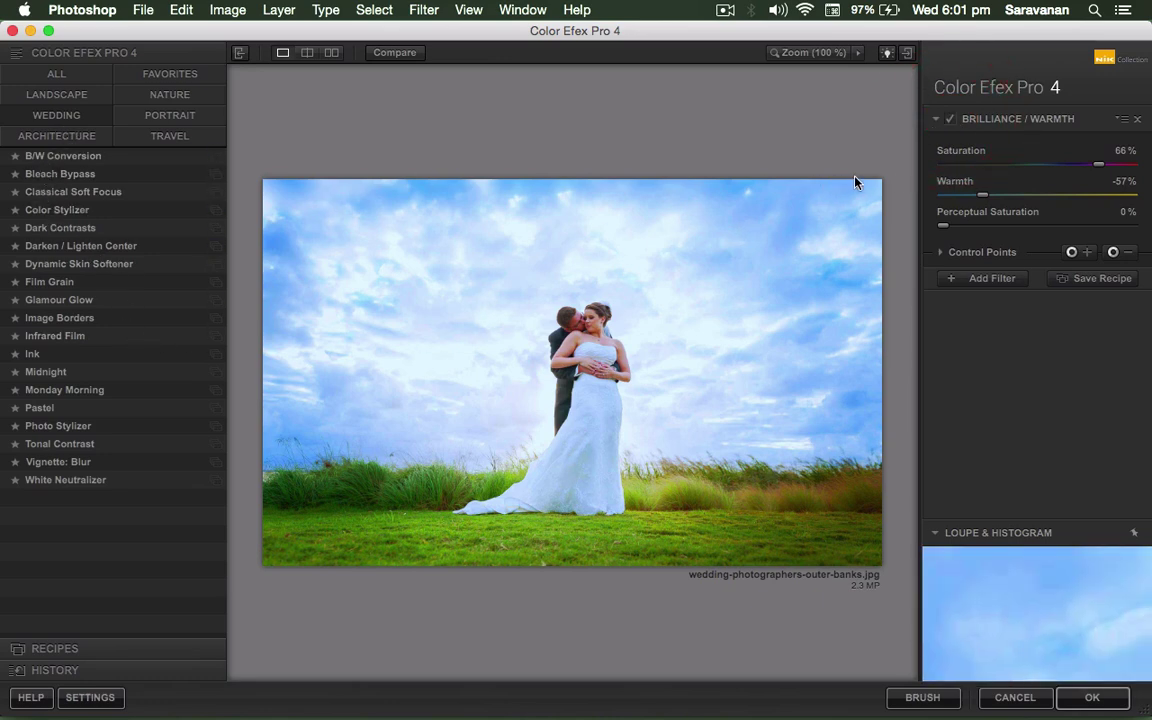
{"action": "mouse_move", "coordinate": [1098, 164]}
{"action": "left_mouse_down"}
{"action": "mouse_move", "coordinate": [980, 165]}
{"action": "mouse_move", "coordinate": [1118, 170]}
{"action": "left_mouse_up"}
{"action": "mouse_move", "coordinate": [978, 195]}
{"action": "left_mouse_down"}
{"action": "mouse_move", "coordinate": [1106, 202]}
{"action": "mouse_move", "coordinate": [949, 200]}
{"action": "left_mouse_up"}
{"action": "mouse_move", "coordinate": [1038, 203]}
{"action": "left_mouse_down"}
{"action": "mouse_move", "coordinate": [1143, 205]}
{"action": "mouse_move", "coordinate": [995, 205]}
{"action": "mouse_move", "coordinate": [990, 229]}
{"action": "mouse_move", "coordinate": [1000, 226]}
{"action": "left_mouse_up"}
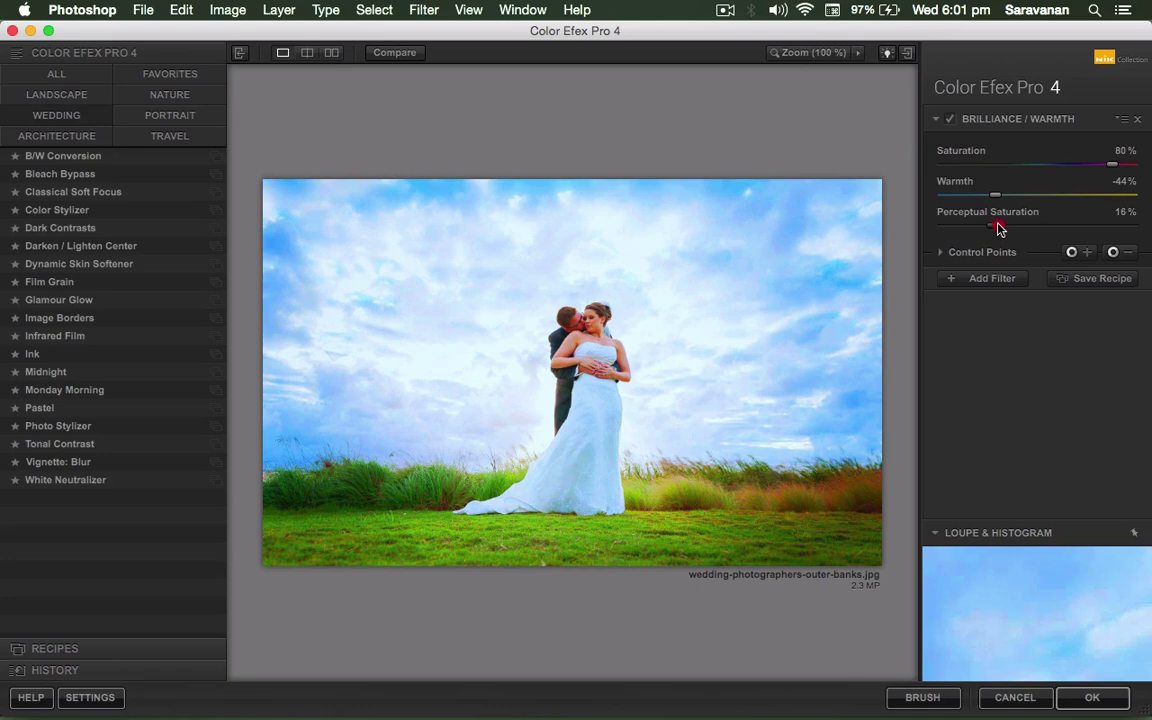
Place a trial control point on the couple, resize its reach, then delete it.
{"action": "left_click", "coordinate": [1087, 253]}
{"action": "left_click", "coordinate": [596, 328]}
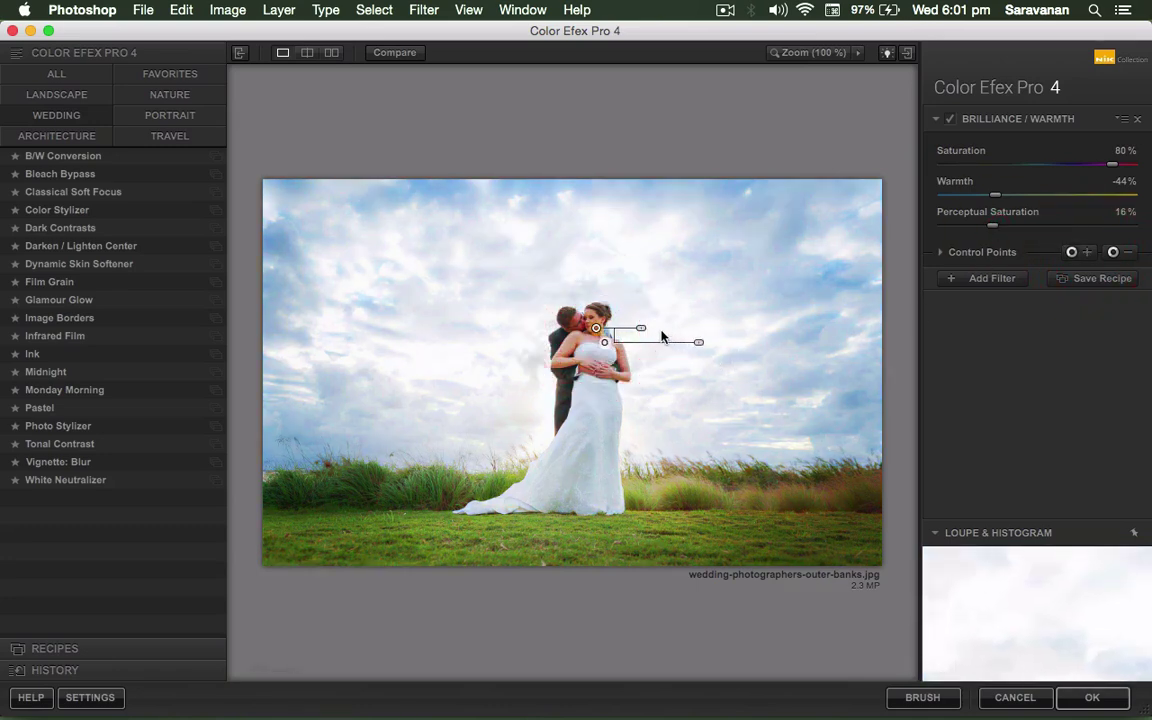
{"action": "left_click_drag", "start_coordinate": [641, 328], "coordinate": [645, 329]}
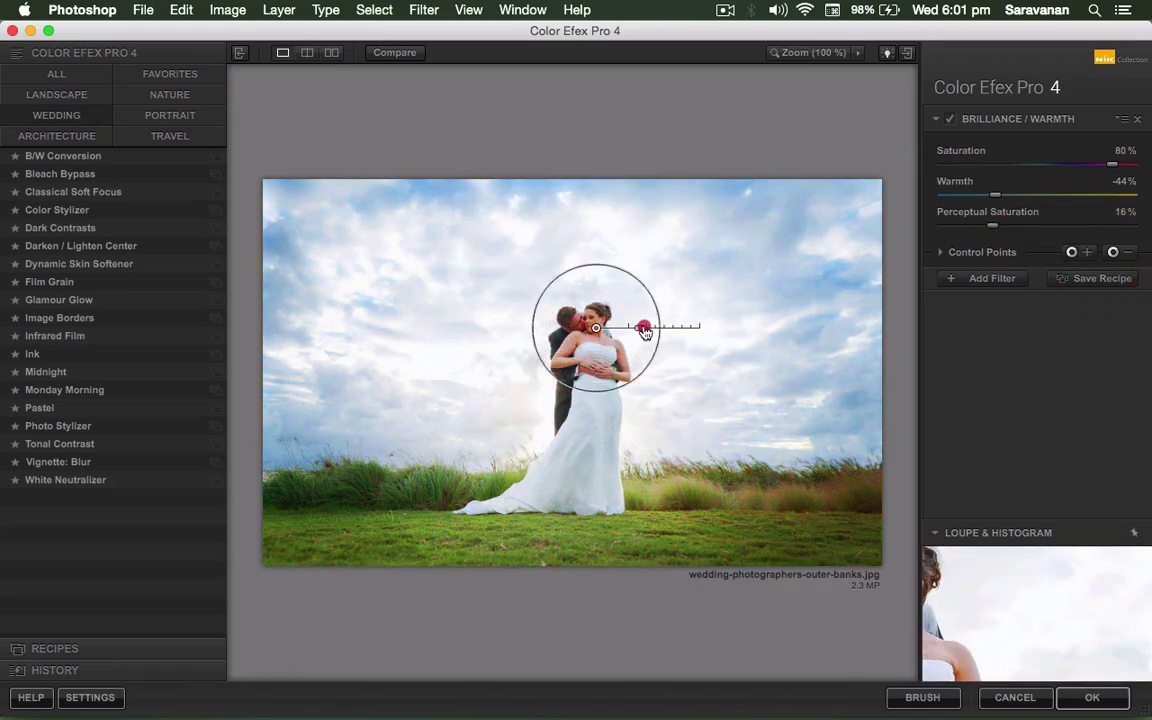
{"action": "mouse_move", "coordinate": [645, 331]}
{"action": "left_mouse_down"}
{"action": "mouse_move", "coordinate": [634, 331]}
{"action": "mouse_move", "coordinate": [592, 535]}
{"action": "mouse_move", "coordinate": [789, 433]}
{"action": "left_mouse_up"}
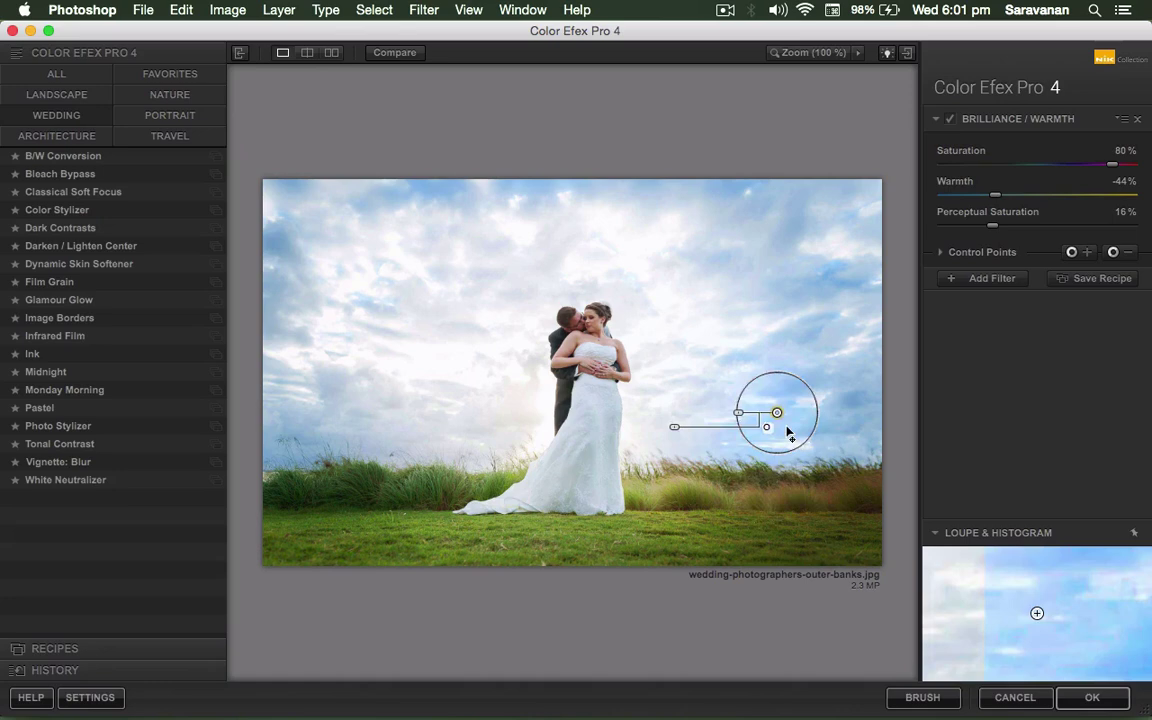
{"action": "key", "text": "BackSpace"}
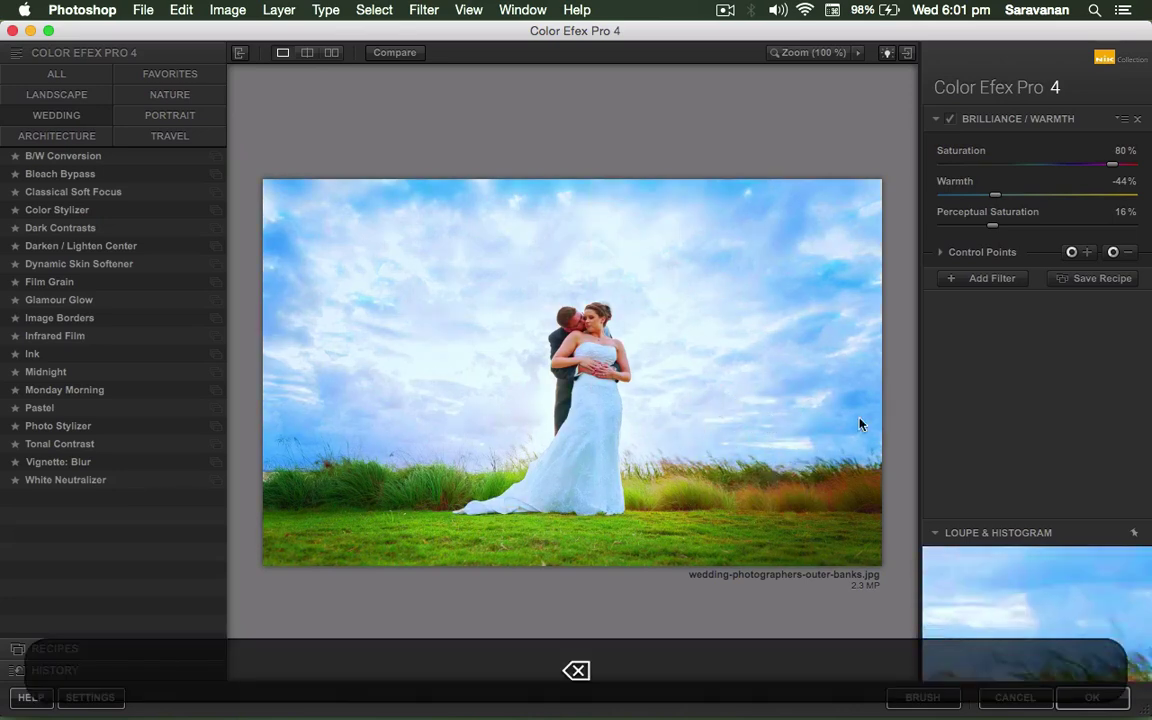
Add a Classical Soft Focus filter with a control point on the couple at reduced opacity.
{"action": "left_click", "coordinate": [958, 281]}
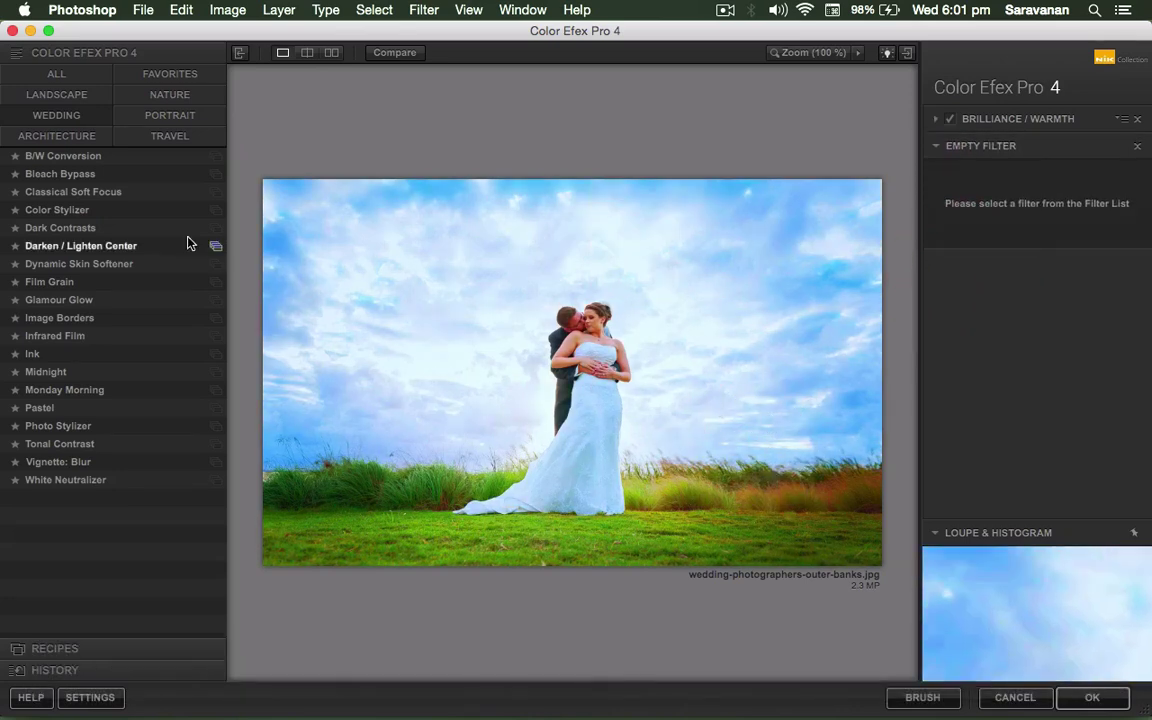
{"action": "left_click", "coordinate": [78, 195]}
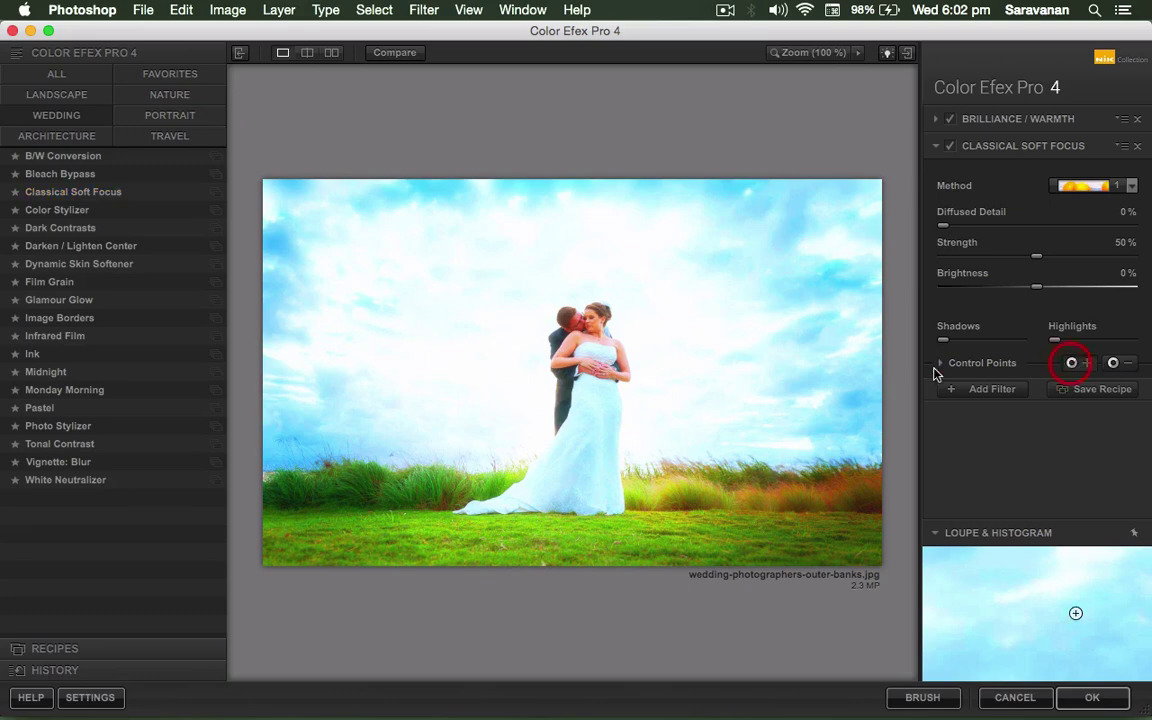
{"action": "left_click", "coordinate": [594, 322]}
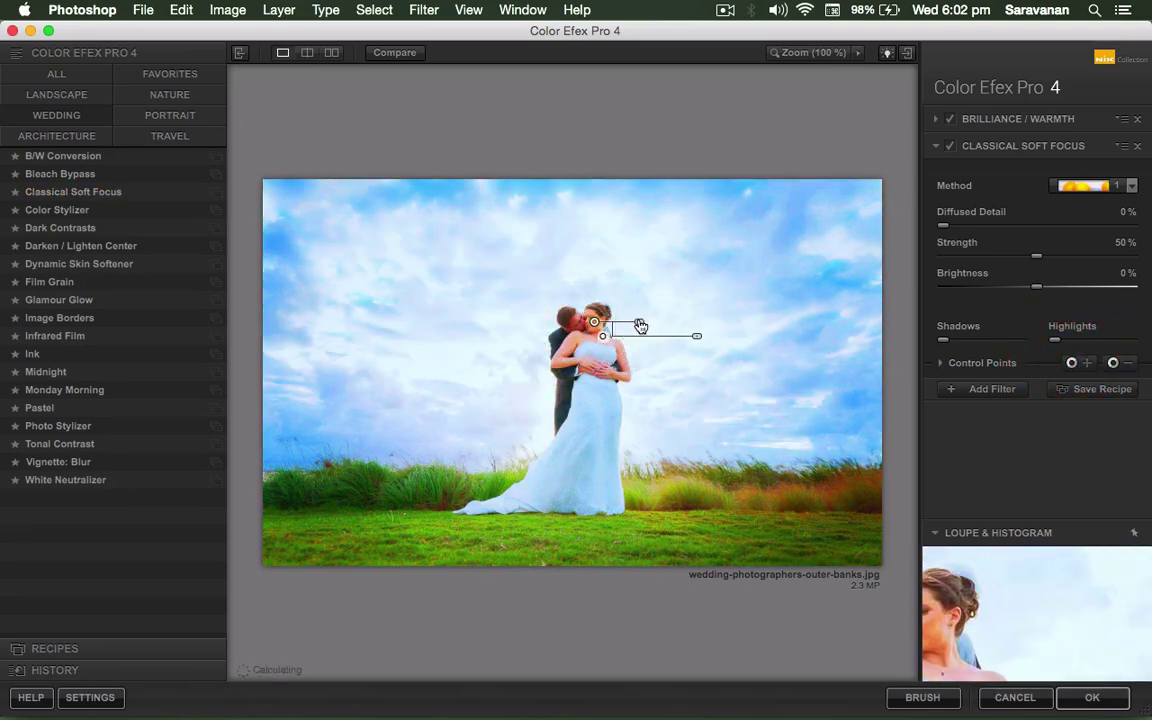
{"action": "left_click_drag", "start_coordinate": [594, 322], "coordinate": [587, 344]}
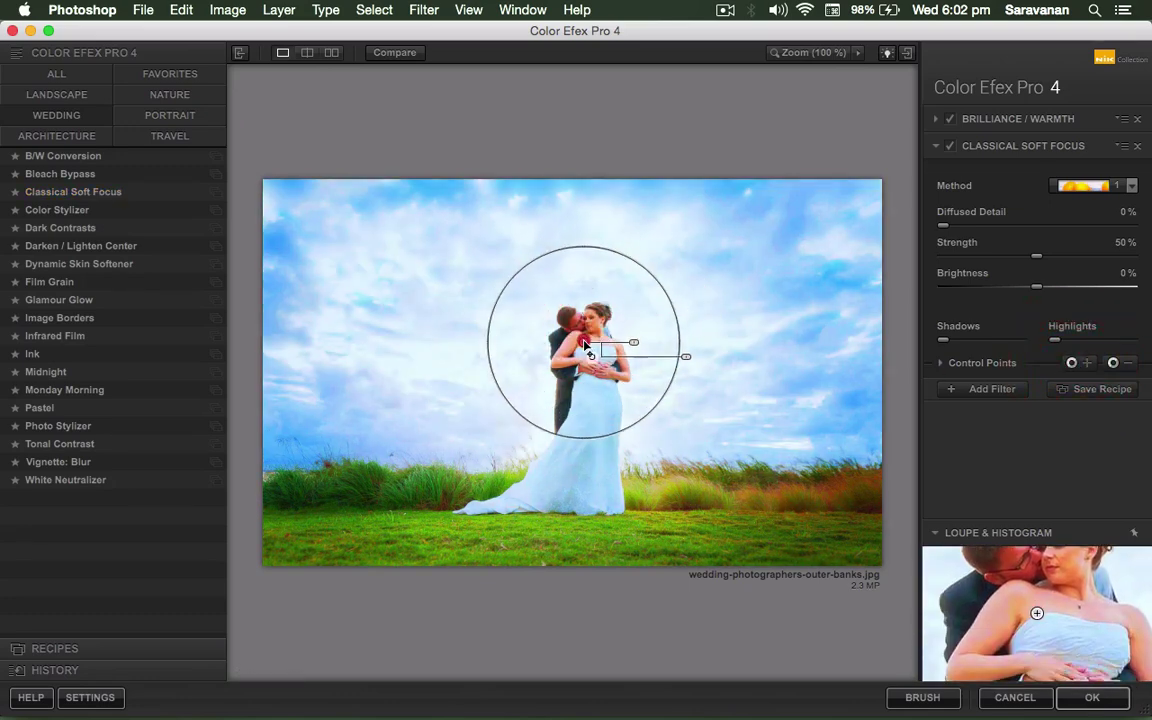
{"action": "left_click_drag", "start_coordinate": [686, 357], "coordinate": [656, 362]}
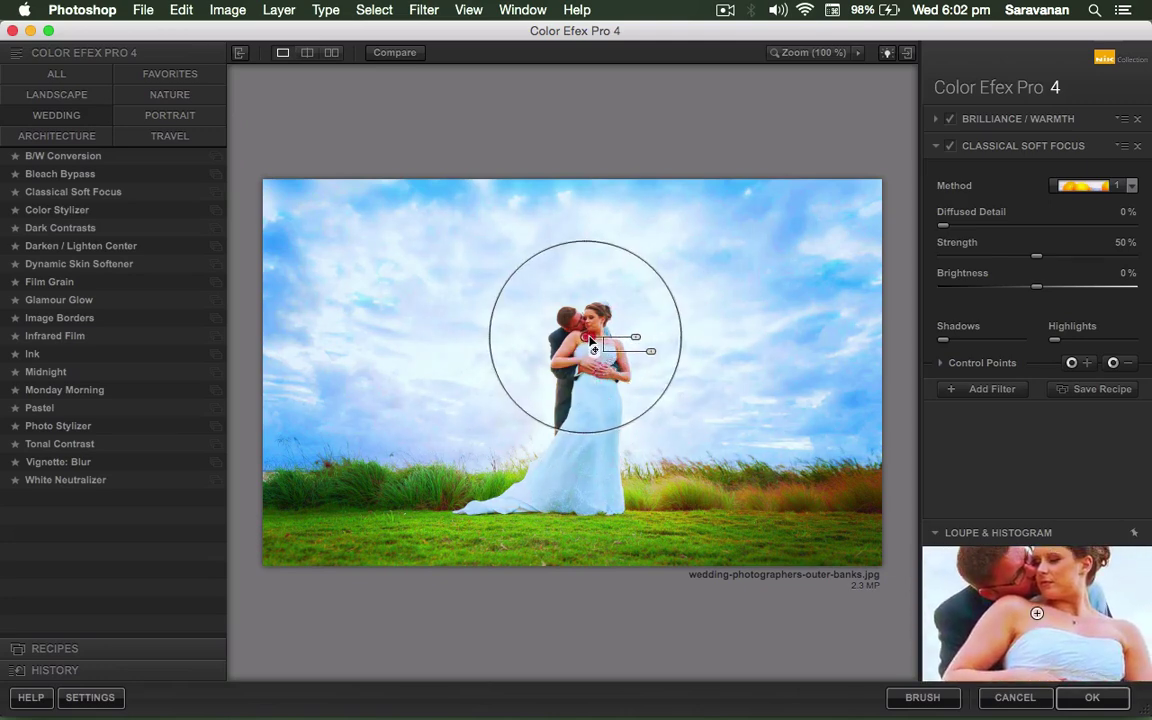
{"action": "left_click_drag", "start_coordinate": [651, 351], "coordinate": [660, 357]}
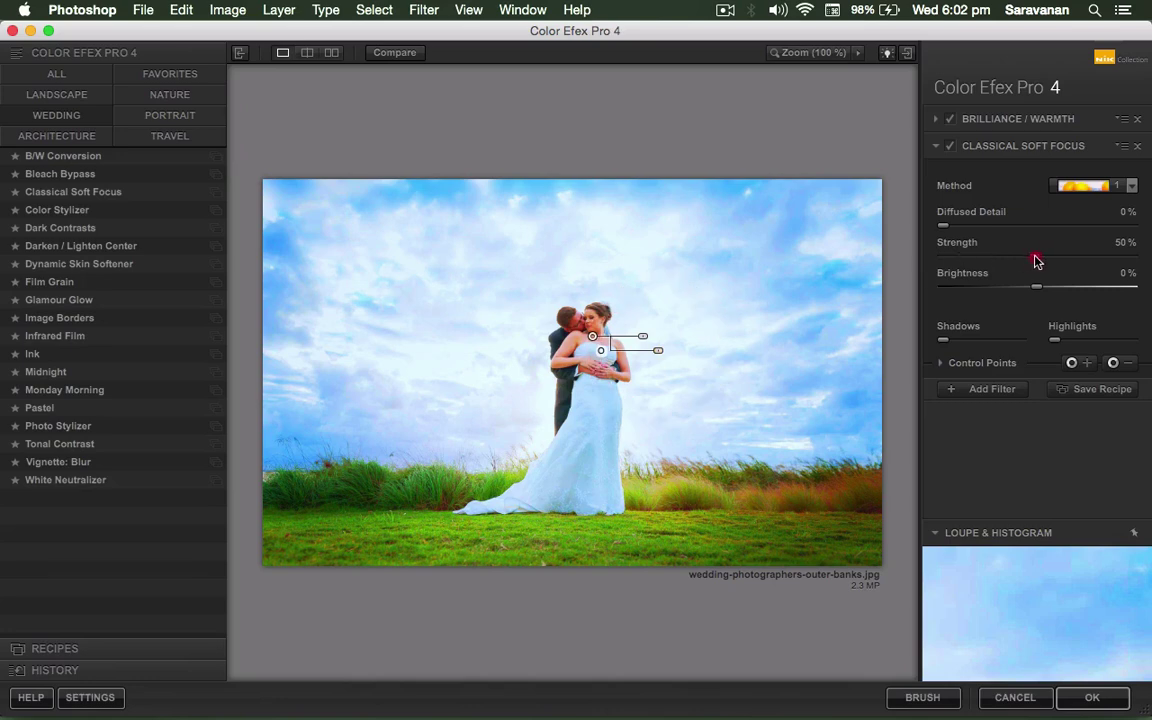
Set soft focus strength 73%, diffused detail 31%, shadows 62% and highlights 100%.
{"action": "left_click_drag", "start_coordinate": [1036, 257], "coordinate": [1076, 258]}
{"action": "left_click_drag", "start_coordinate": [943, 226], "coordinate": [1005, 231]}
{"action": "mouse_move", "coordinate": [943, 340]}
{"action": "left_mouse_down"}
{"action": "mouse_move", "coordinate": [992, 344]}
{"action": "mouse_move", "coordinate": [954, 344]}
{"action": "mouse_move", "coordinate": [969, 342]}
{"action": "left_mouse_up"}
{"action": "left_click_drag", "start_coordinate": [1052, 343], "coordinate": [1131, 342]}
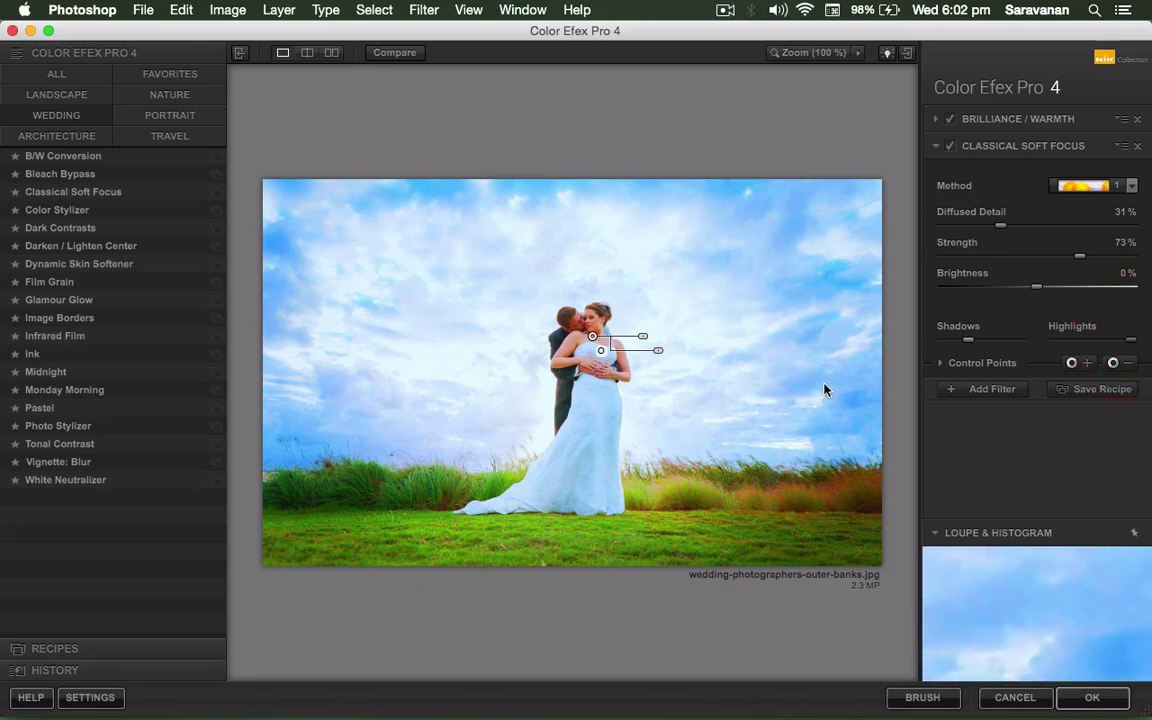
Add a Monday Morning filter with the Blue colour set and grain lowered to 7%.
{"action": "left_click", "coordinate": [995, 389]}
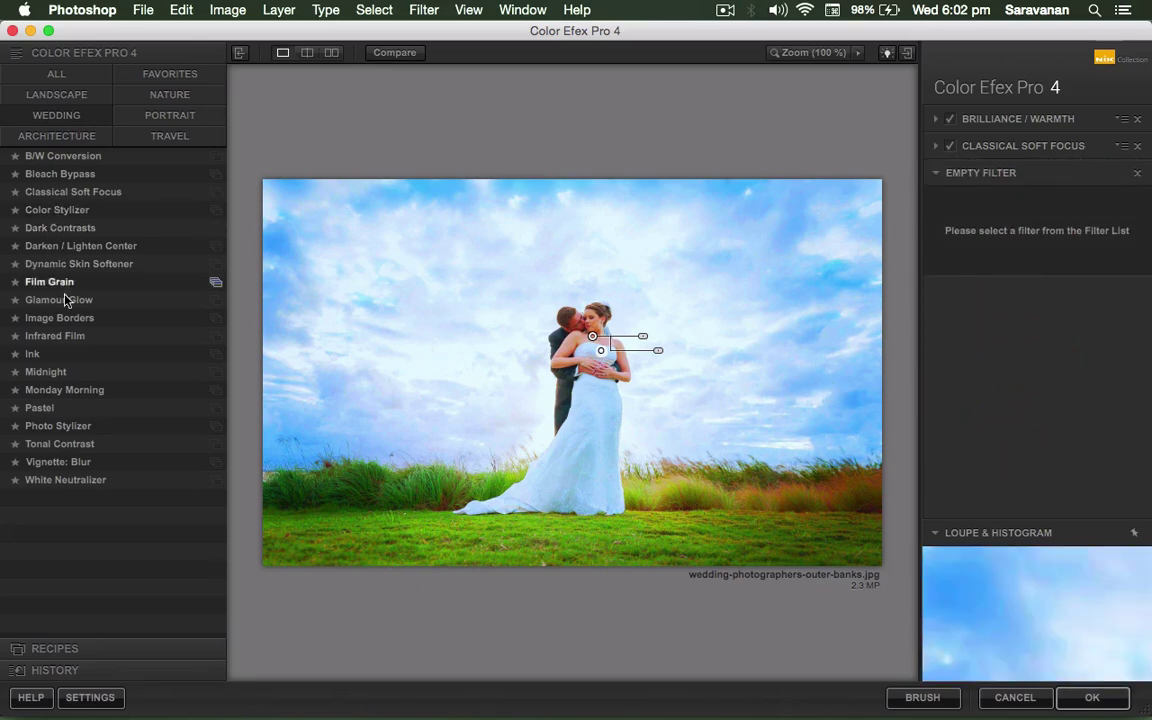
{"action": "left_click", "coordinate": [88, 390]}
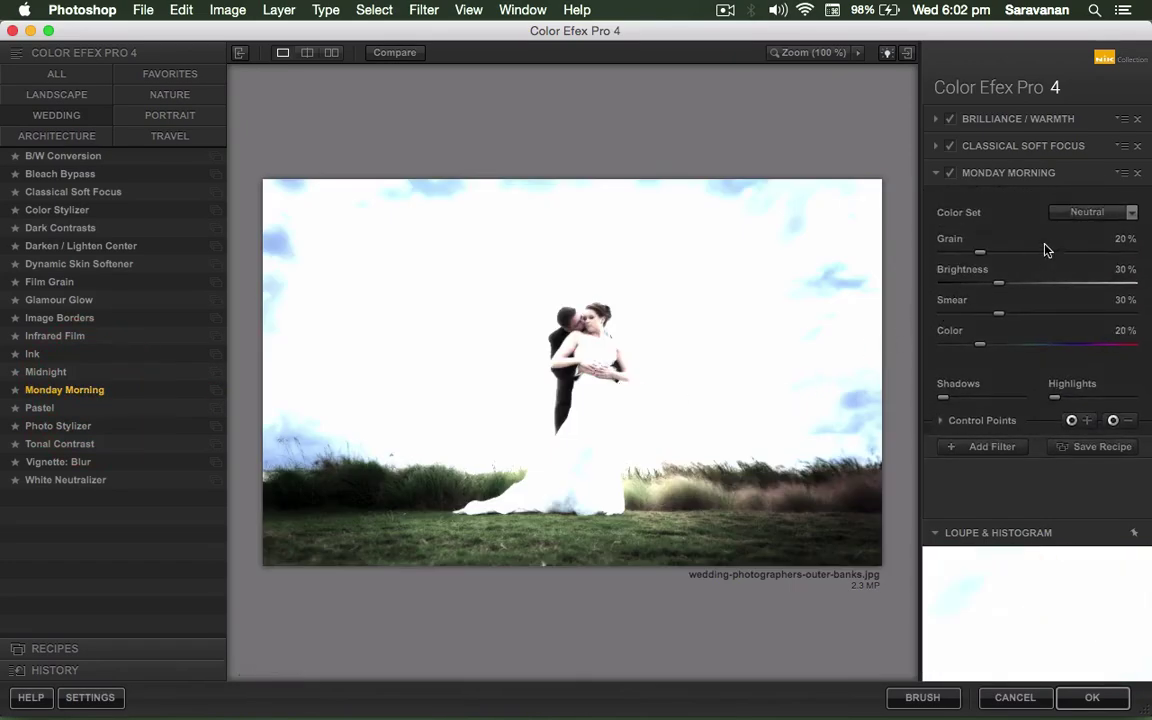
{"action": "left_click", "coordinate": [1087, 211]}
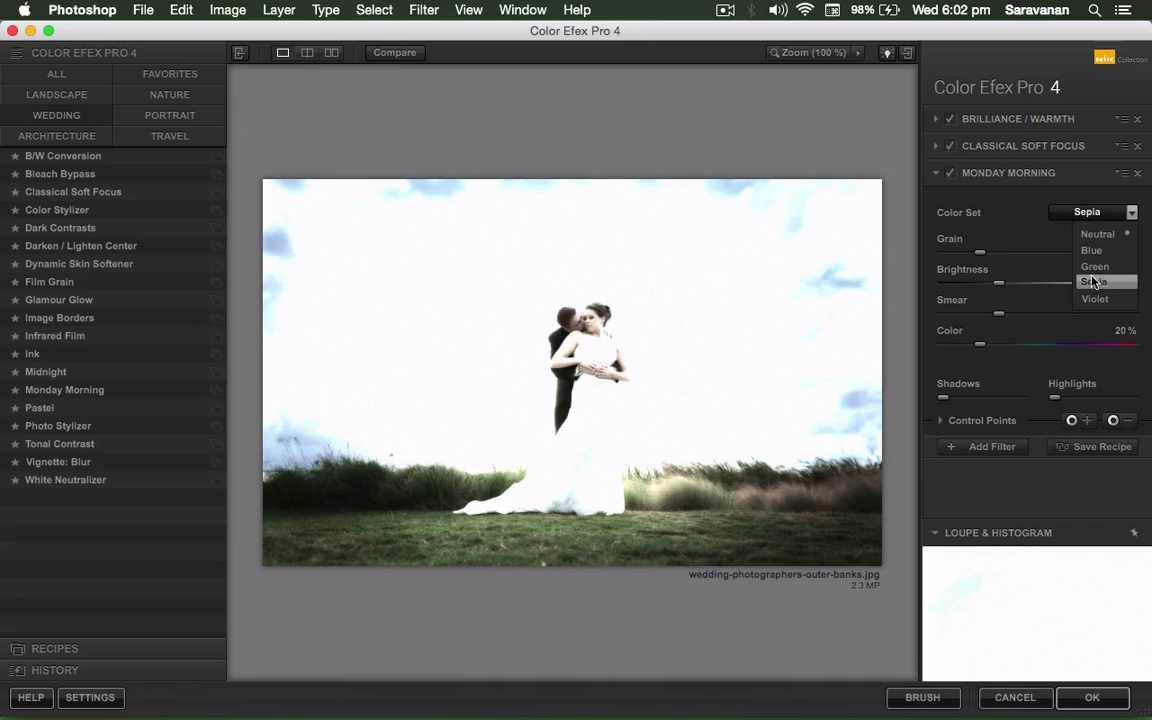
{"action": "left_click", "coordinate": [1092, 266]}
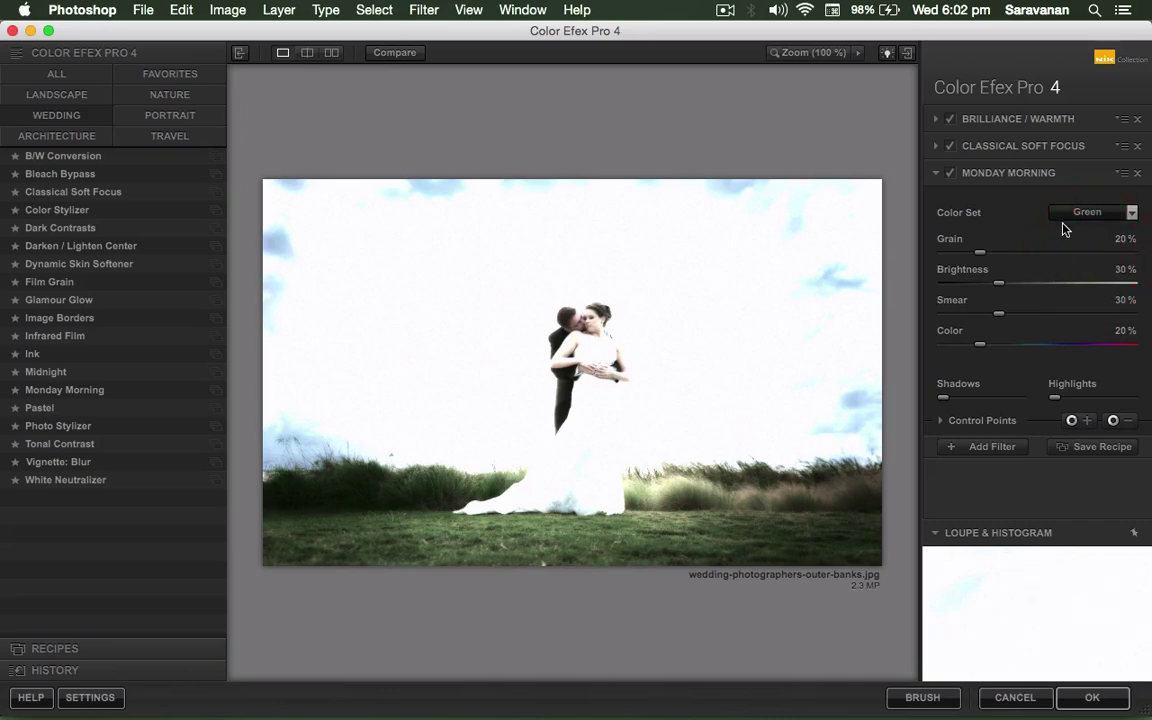
{"action": "left_click", "coordinate": [1067, 212]}
{"action": "left_click", "coordinate": [1090, 249]}
{"action": "left_click_drag", "start_coordinate": [979, 255], "coordinate": [958, 255]}
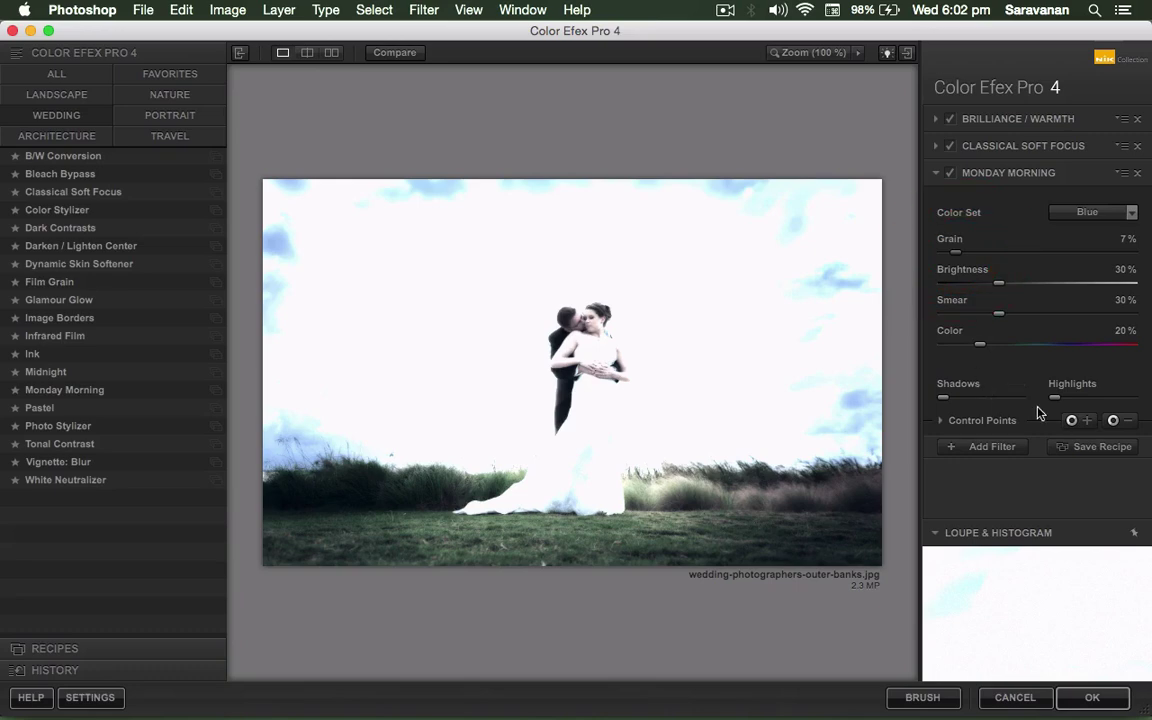
Drag a new control point into the upper-left sky and set its opacity to 65%.
{"action": "left_click", "coordinate": [1071, 420]}
{"action": "left_click", "coordinate": [593, 368]}
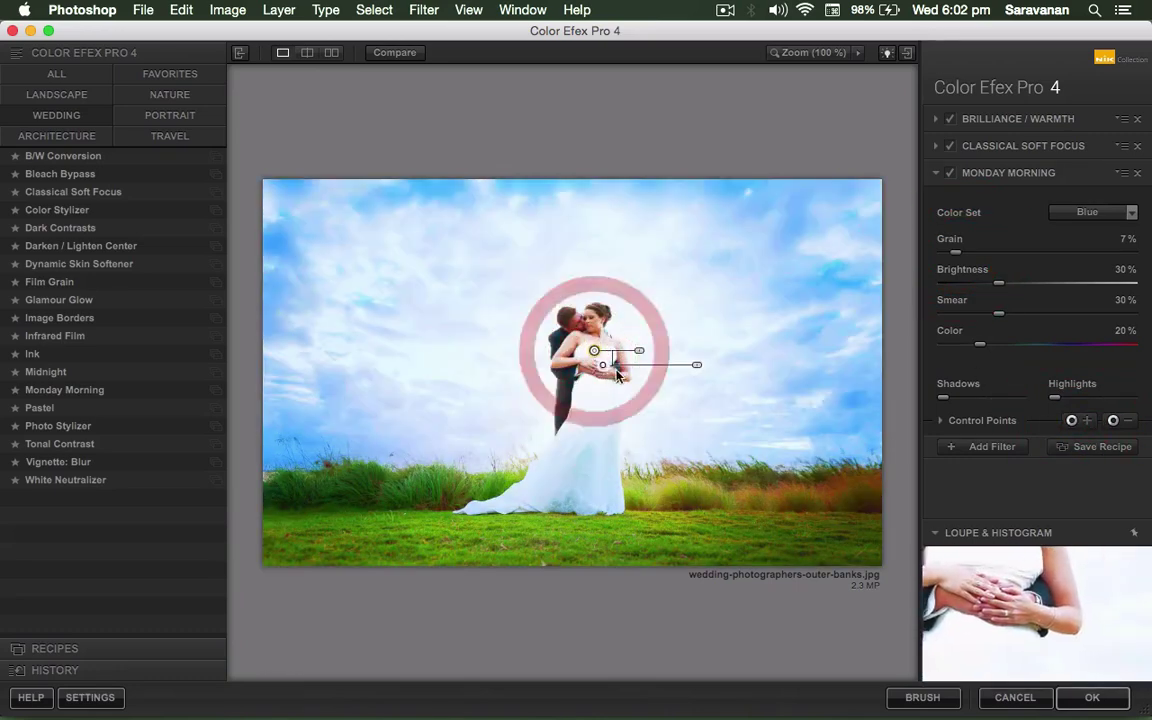
{"action": "mouse_move", "coordinate": [568, 365]}
{"action": "left_mouse_down"}
{"action": "mouse_move", "coordinate": [385, 478]}
{"action": "mouse_move", "coordinate": [313, 453]}
{"action": "left_mouse_up"}
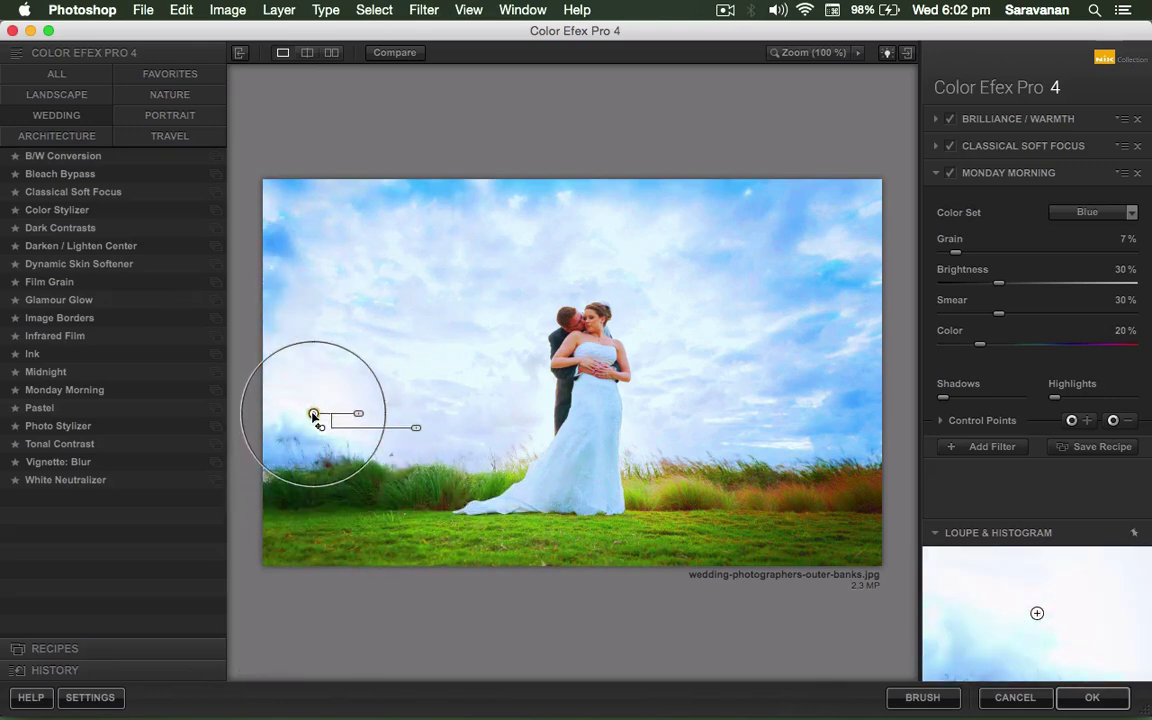
{"action": "mouse_move", "coordinate": [313, 453]}
{"action": "left_mouse_down"}
{"action": "mouse_move", "coordinate": [314, 360]}
{"action": "mouse_move", "coordinate": [378, 365]}
{"action": "mouse_move", "coordinate": [286, 206]}
{"action": "mouse_move", "coordinate": [386, 339]}
{"action": "mouse_move", "coordinate": [419, 362]}
{"action": "mouse_move", "coordinate": [532, 321]}
{"action": "mouse_move", "coordinate": [391, 309]}
{"action": "mouse_move", "coordinate": [756, 329]}
{"action": "mouse_move", "coordinate": [514, 342]}
{"action": "mouse_move", "coordinate": [398, 304]}
{"action": "mouse_move", "coordinate": [368, 268]}
{"action": "mouse_move", "coordinate": [420, 273]}
{"action": "left_mouse_up"}
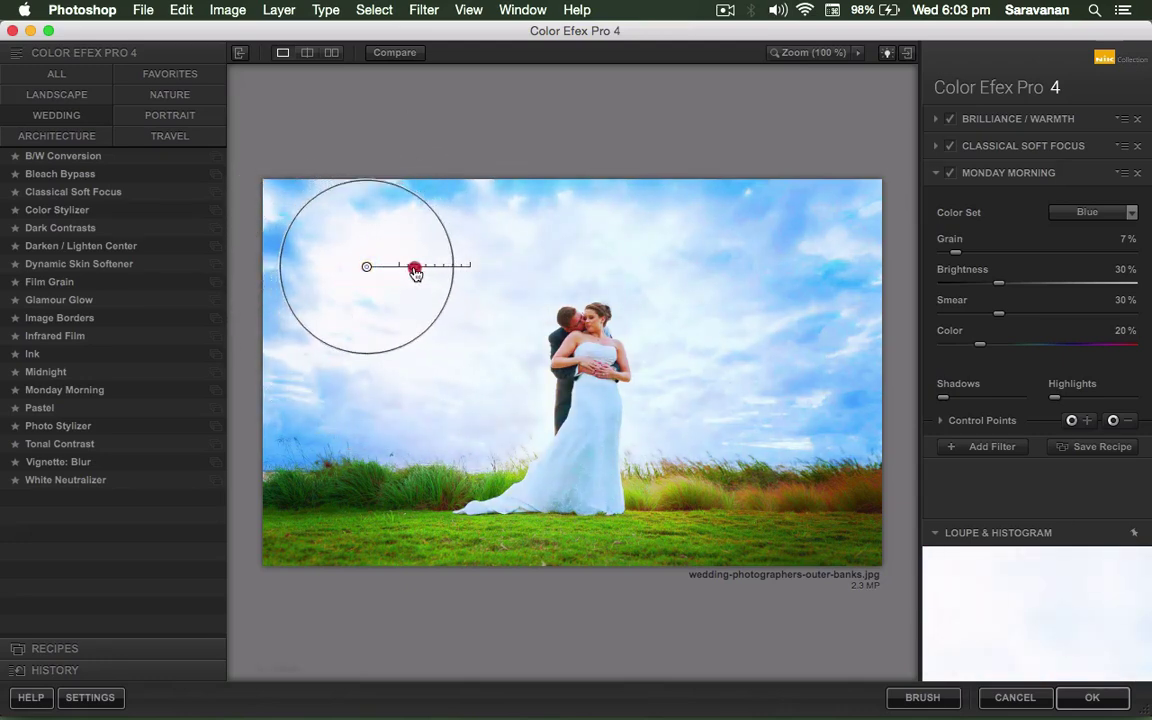
{"action": "left_click_drag", "start_coordinate": [470, 284], "coordinate": [444, 288]}
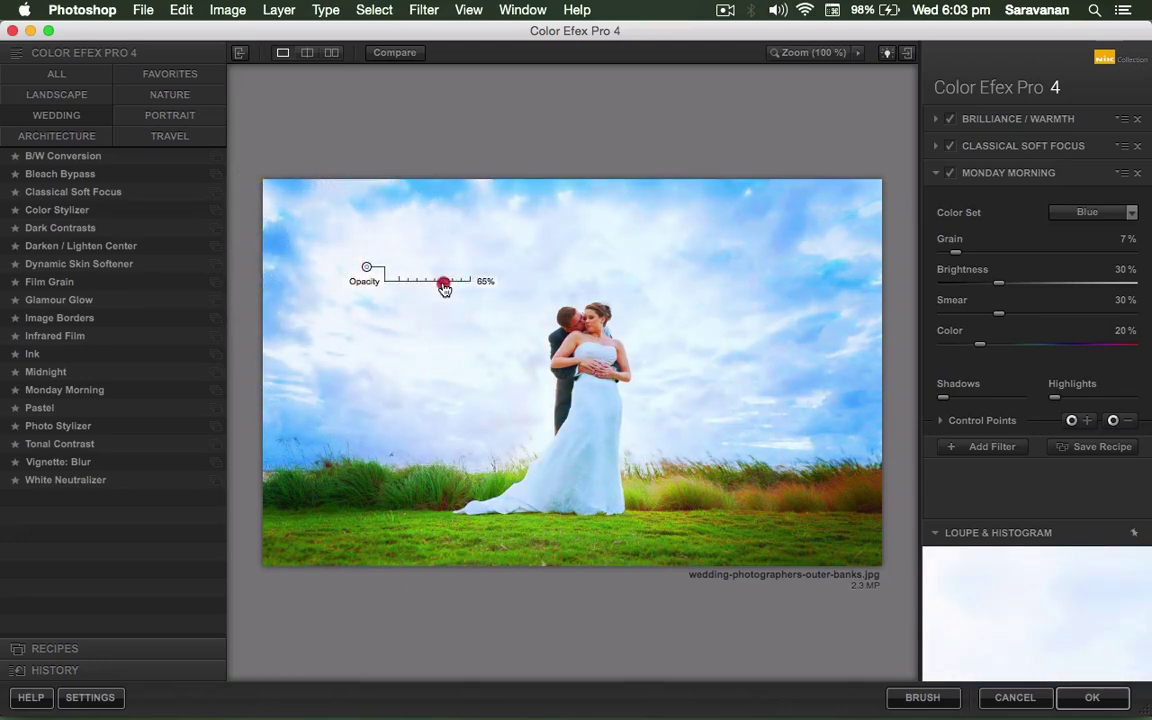
{"action": "left_click_drag", "start_coordinate": [367, 267], "coordinate": [374, 249]}
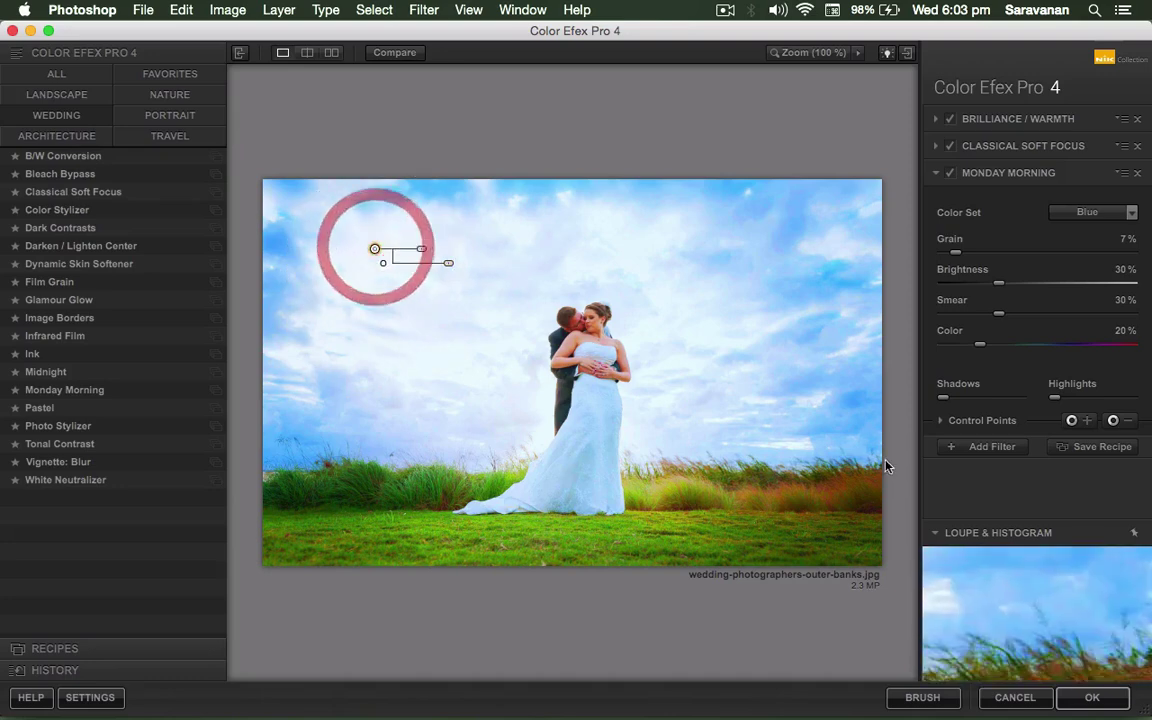
Apply the Color Efex result as a layer and duplicate it as Color Efex Pro 4 copy.
{"action": "left_click", "coordinate": [1093, 698]}
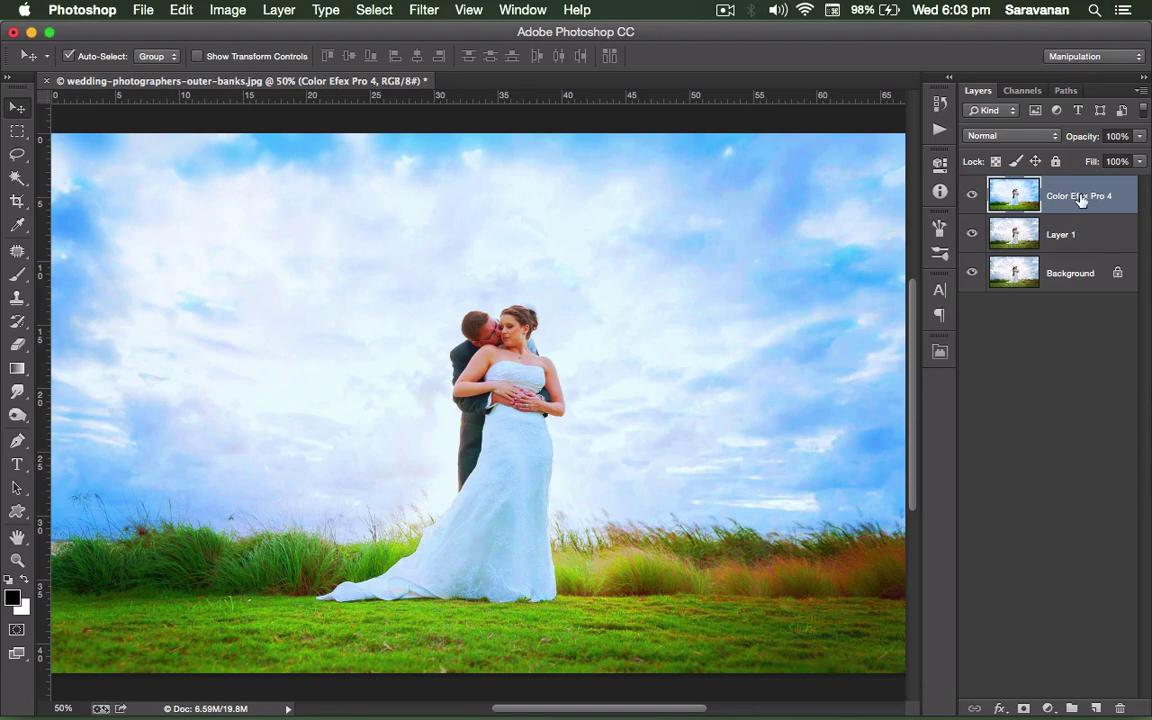
{"action": "key", "text": "super+j"}
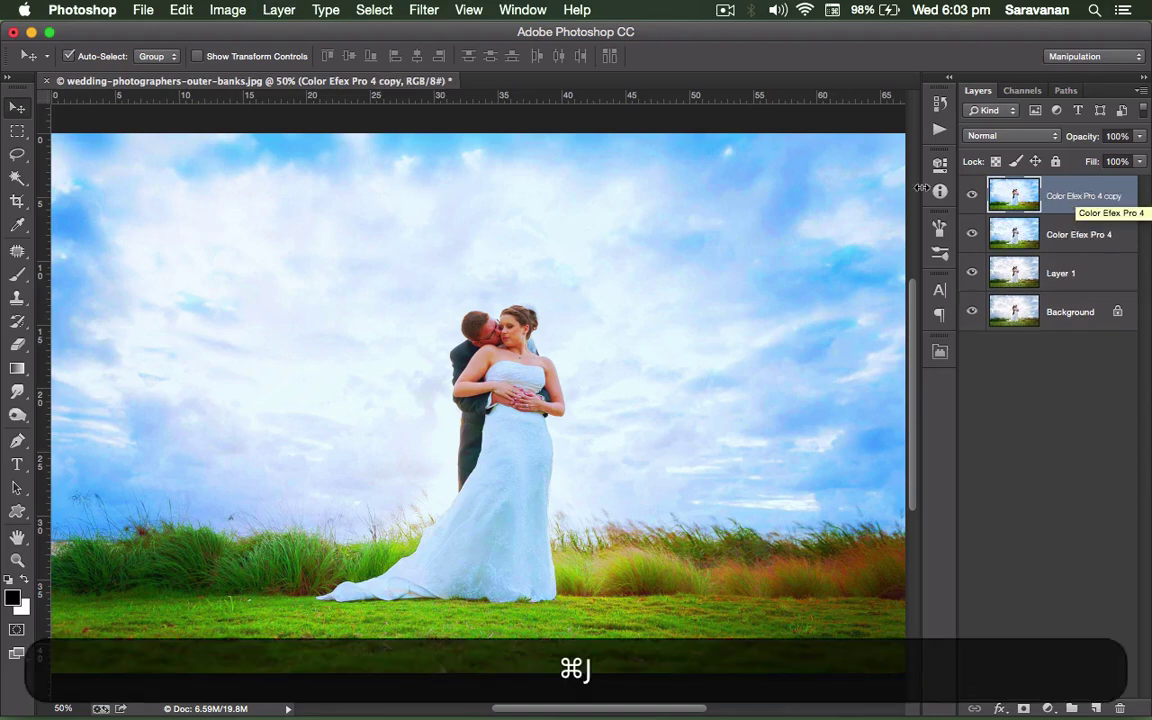
{"action": "left_click", "coordinate": [424, 10]}
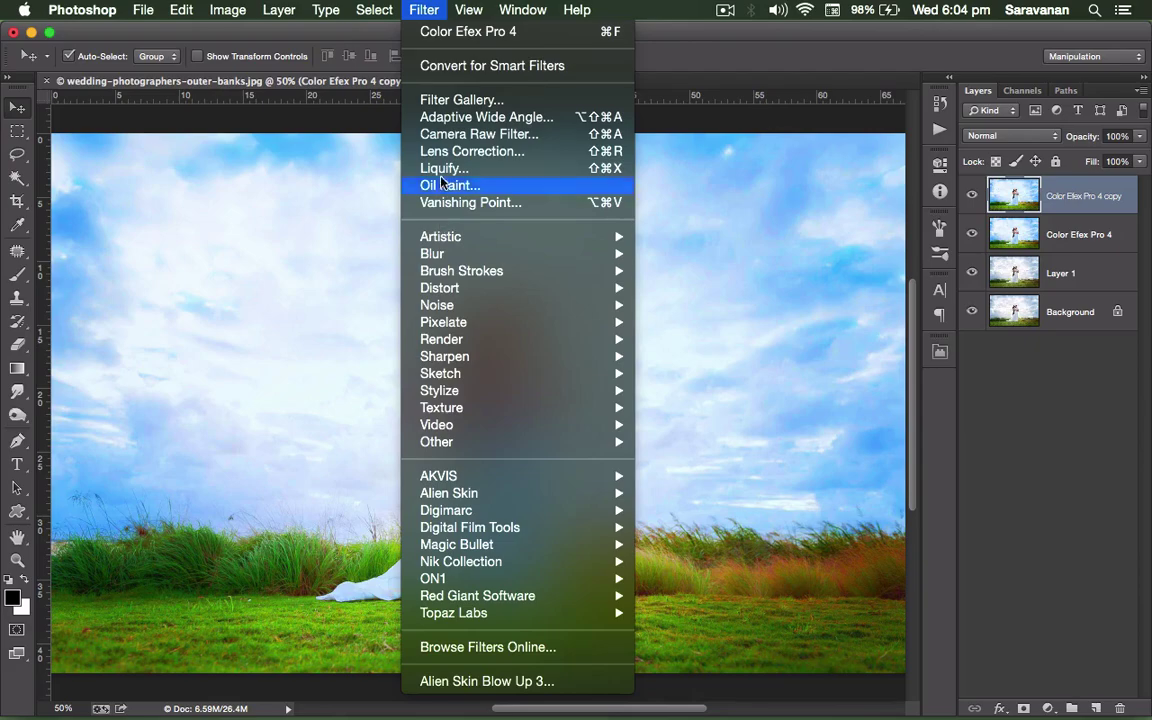
Add a top-down sky gradient at temperature -78, tint -42, plus diagonal gradients from both upper corners.
{"action": "left_click", "coordinate": [450, 134]}
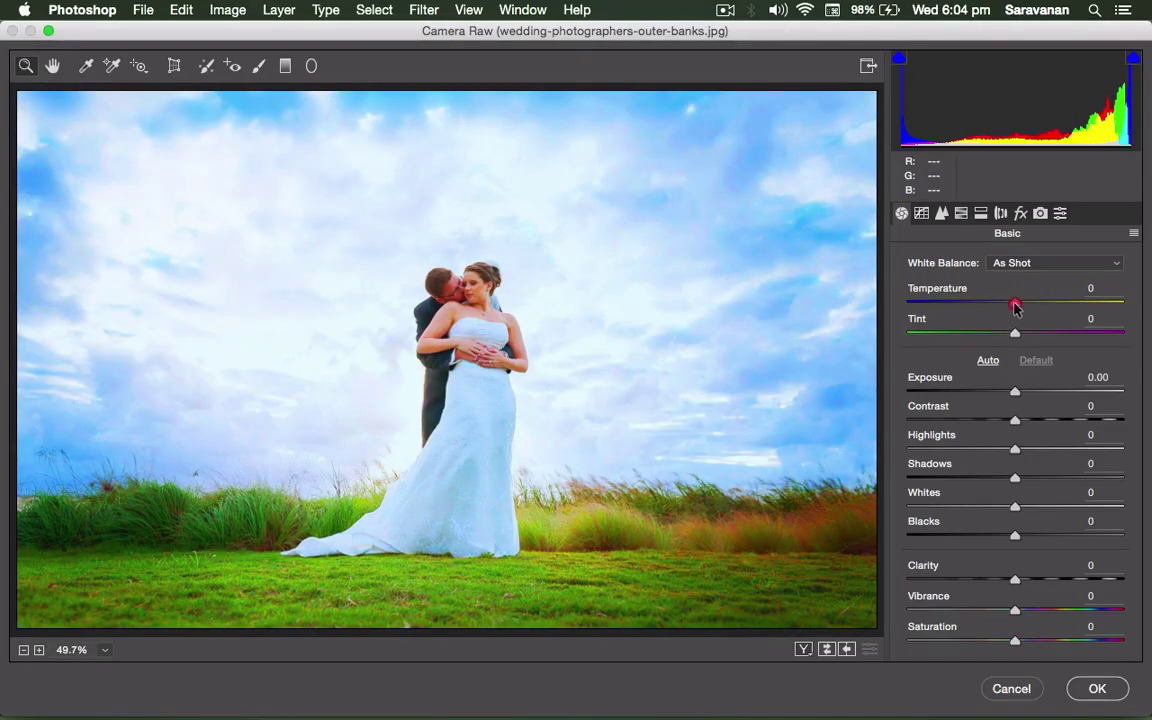
{"action": "mouse_move", "coordinate": [1015, 307]}
{"action": "left_mouse_down"}
{"action": "mouse_move", "coordinate": [969, 306]}
{"action": "mouse_move", "coordinate": [1041, 310]}
{"action": "mouse_move", "coordinate": [1005, 311]}
{"action": "mouse_move", "coordinate": [1017, 316]}
{"action": "left_mouse_up"}
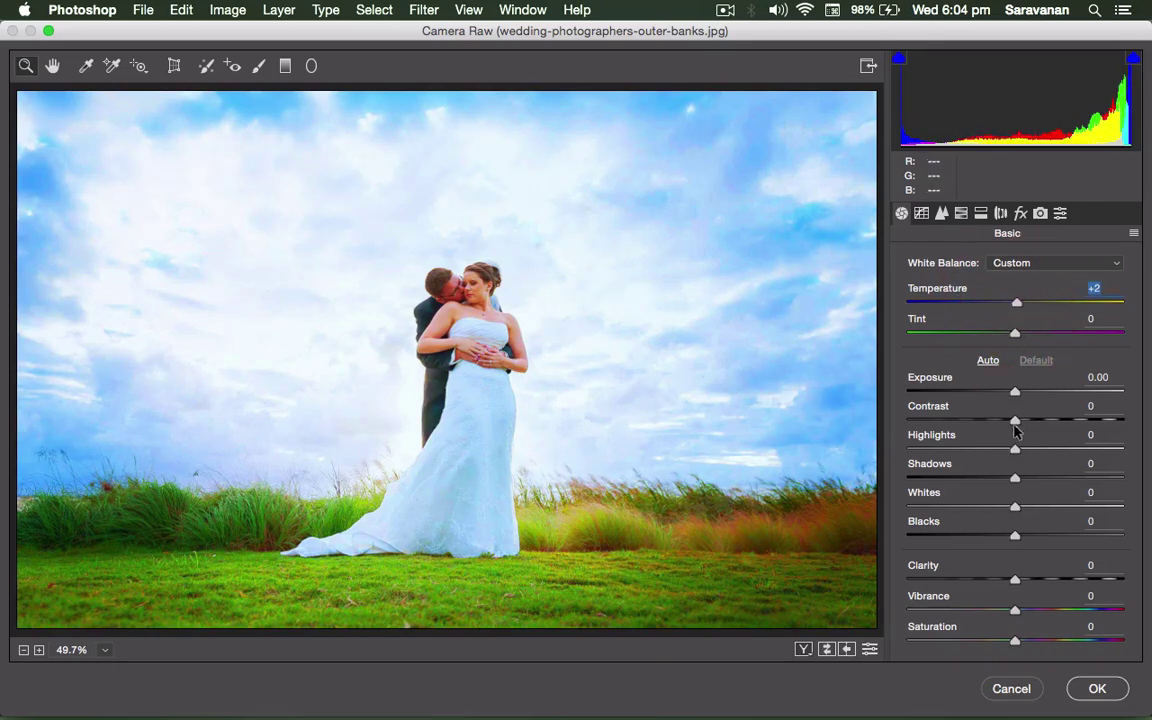
{"action": "left_click", "coordinate": [285, 66]}
{"action": "mouse_move", "coordinate": [439, 89]}
{"action": "left_mouse_down"}
{"action": "mouse_move", "coordinate": [432, 342]}
{"action": "mouse_move", "coordinate": [441, 325]}
{"action": "left_mouse_up"}
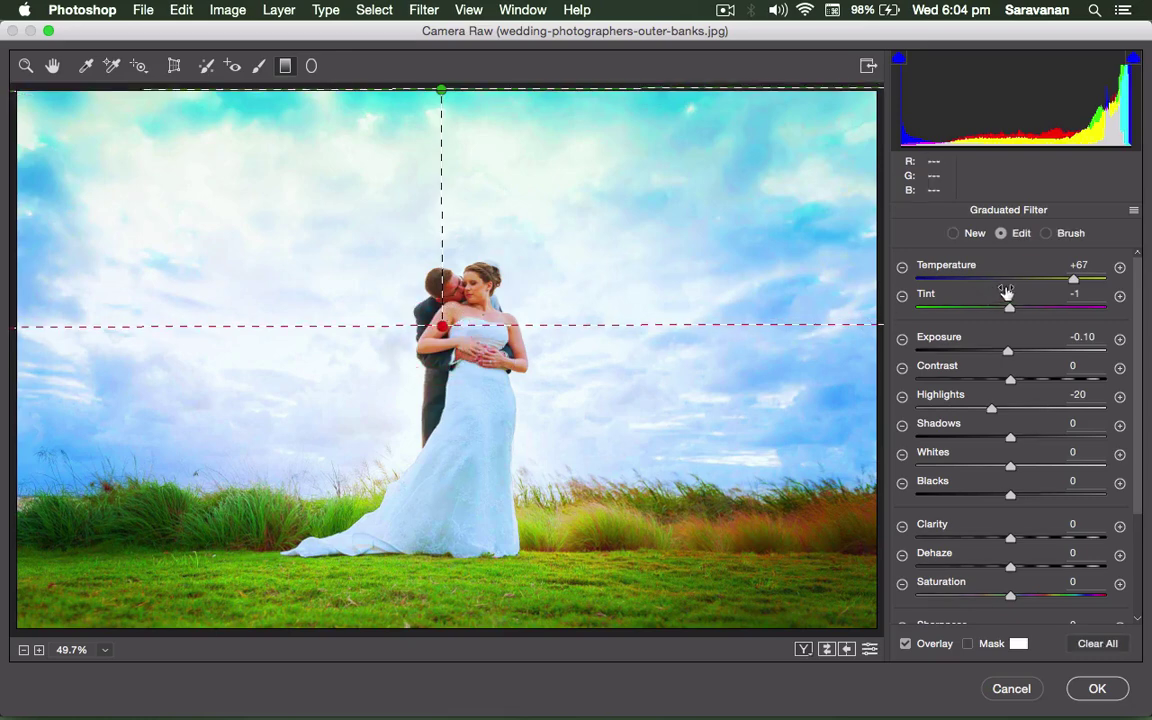
{"action": "left_click_drag", "start_coordinate": [1072, 283], "coordinate": [936, 280]}
{"action": "left_click_drag", "start_coordinate": [1009, 307], "coordinate": [970, 309]}
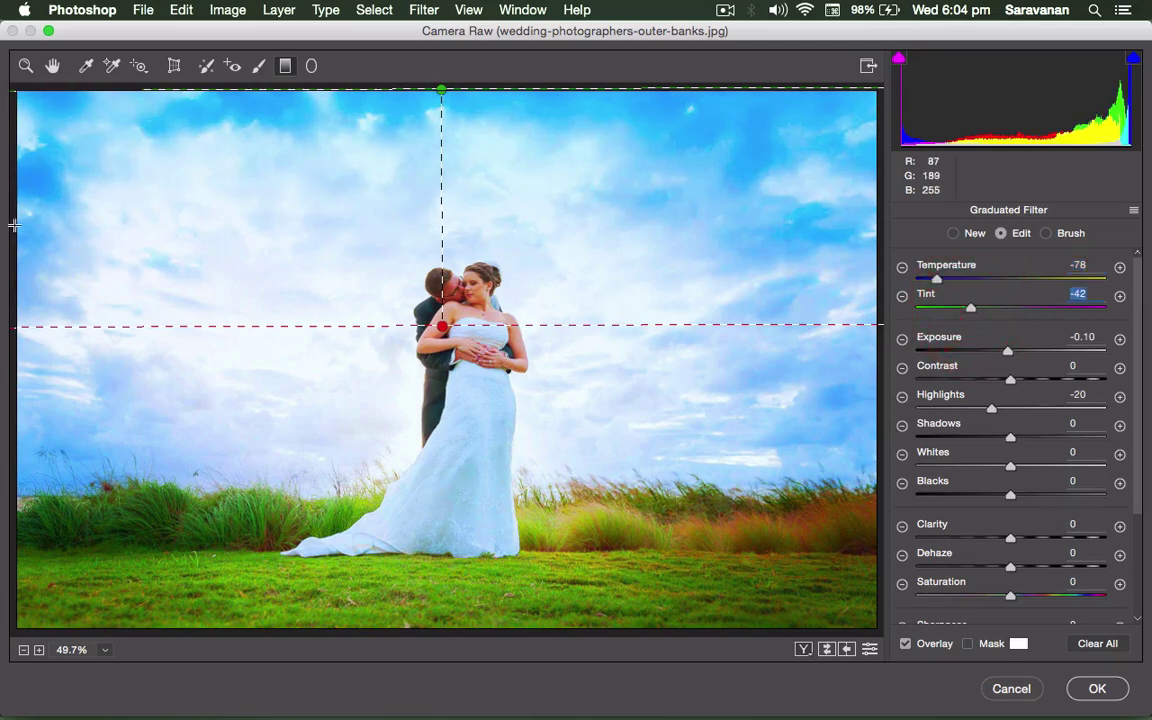
{"action": "mouse_move", "coordinate": [17, 217]}
{"action": "left_mouse_down"}
{"action": "mouse_move", "coordinate": [309, 378]}
{"action": "mouse_move", "coordinate": [380, 402]}
{"action": "mouse_move", "coordinate": [402, 396]}
{"action": "left_mouse_up"}
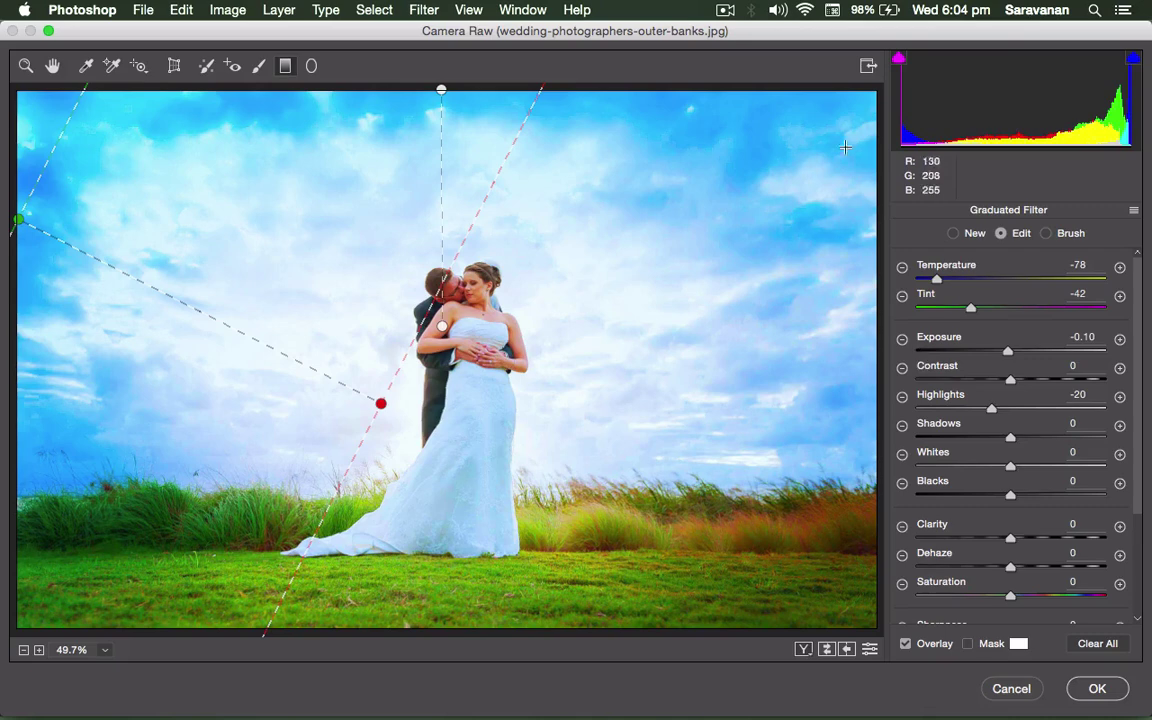
{"action": "mouse_move", "coordinate": [873, 97]}
{"action": "left_mouse_down"}
{"action": "mouse_move", "coordinate": [661, 314]}
{"action": "mouse_move", "coordinate": [545, 403]}
{"action": "left_mouse_up"}
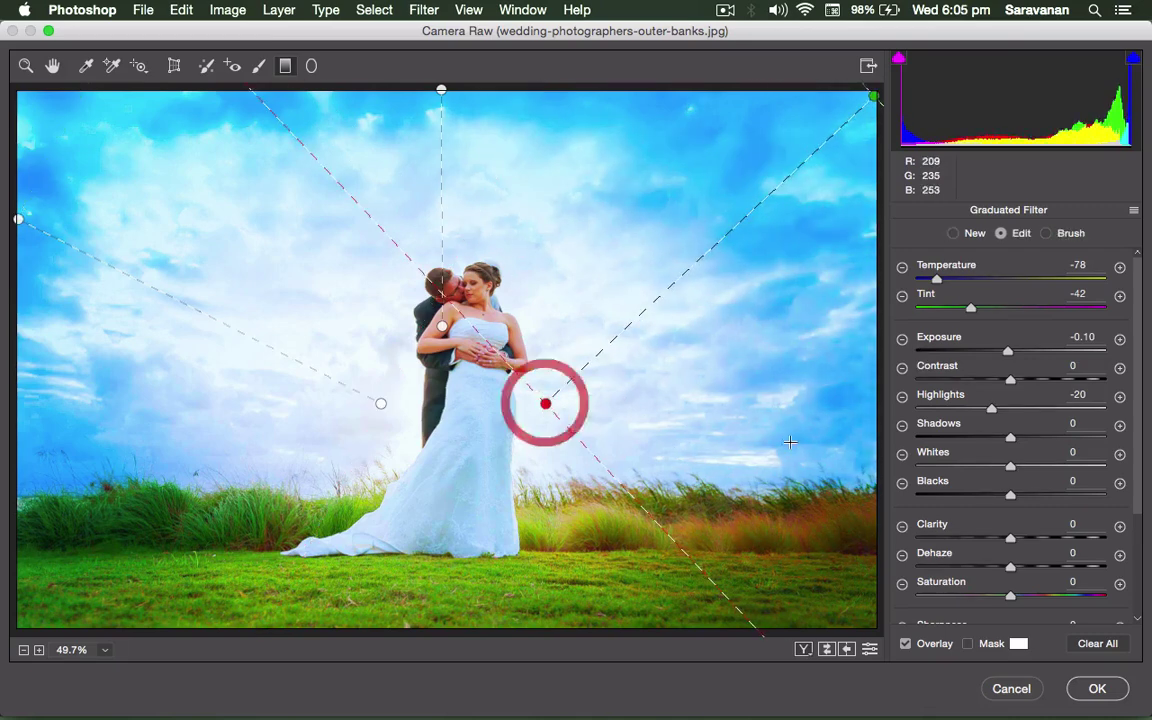
Add a bottom-to-horizon grass gradient with temperature -8, tint -77, clarity +52, dehaze +50.
{"action": "left_click", "coordinate": [968, 233]}
{"action": "left_click_drag", "start_coordinate": [446, 633], "coordinate": [443, 452]}
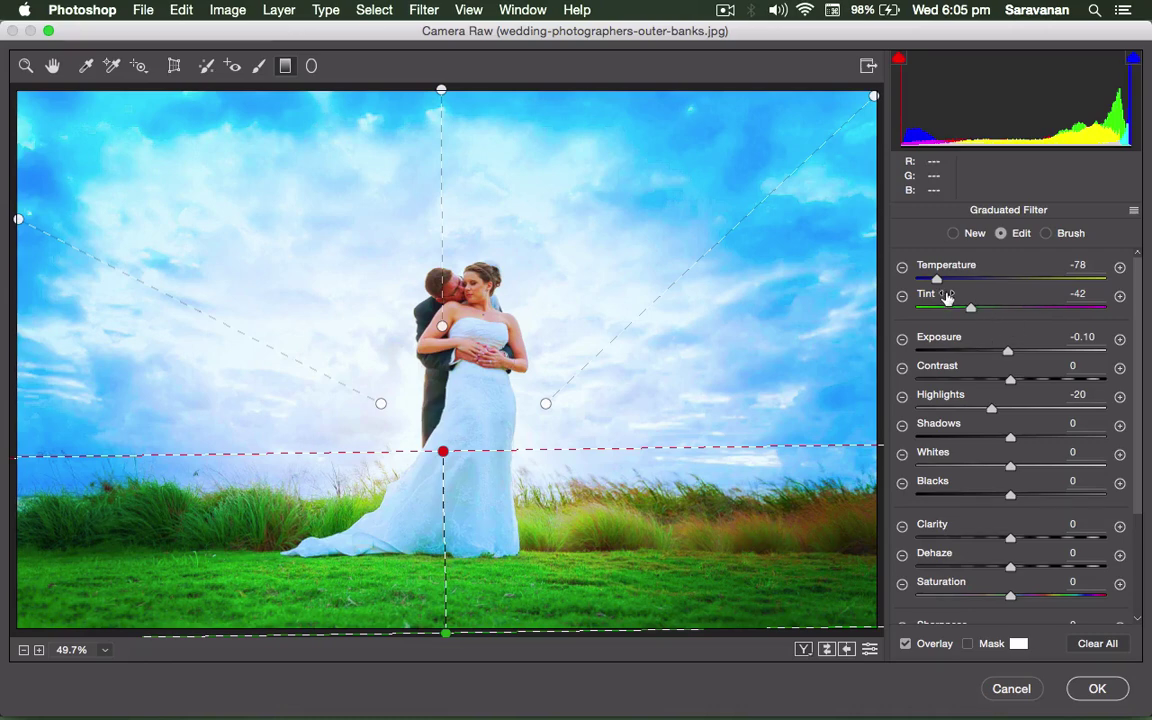
{"action": "mouse_move", "coordinate": [937, 279]}
{"action": "left_mouse_down"}
{"action": "mouse_move", "coordinate": [1005, 282]}
{"action": "mouse_move", "coordinate": [939, 310]}
{"action": "left_mouse_up"}
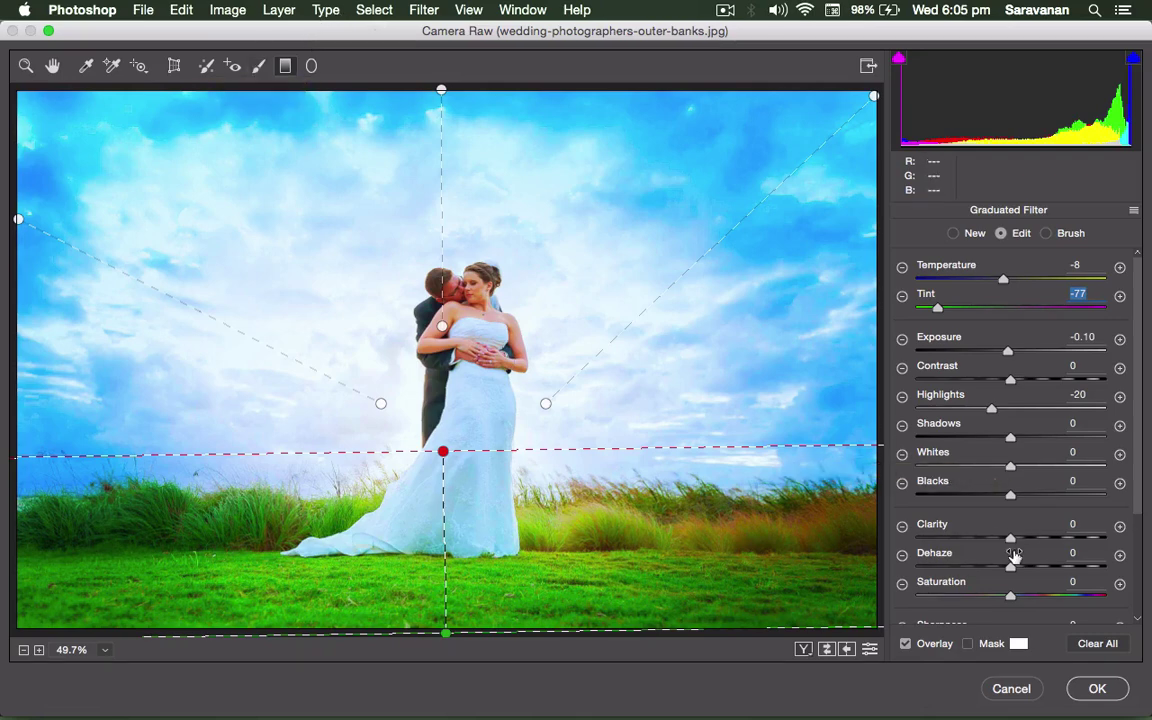
{"action": "left_click_drag", "start_coordinate": [1012, 543], "coordinate": [1060, 541]}
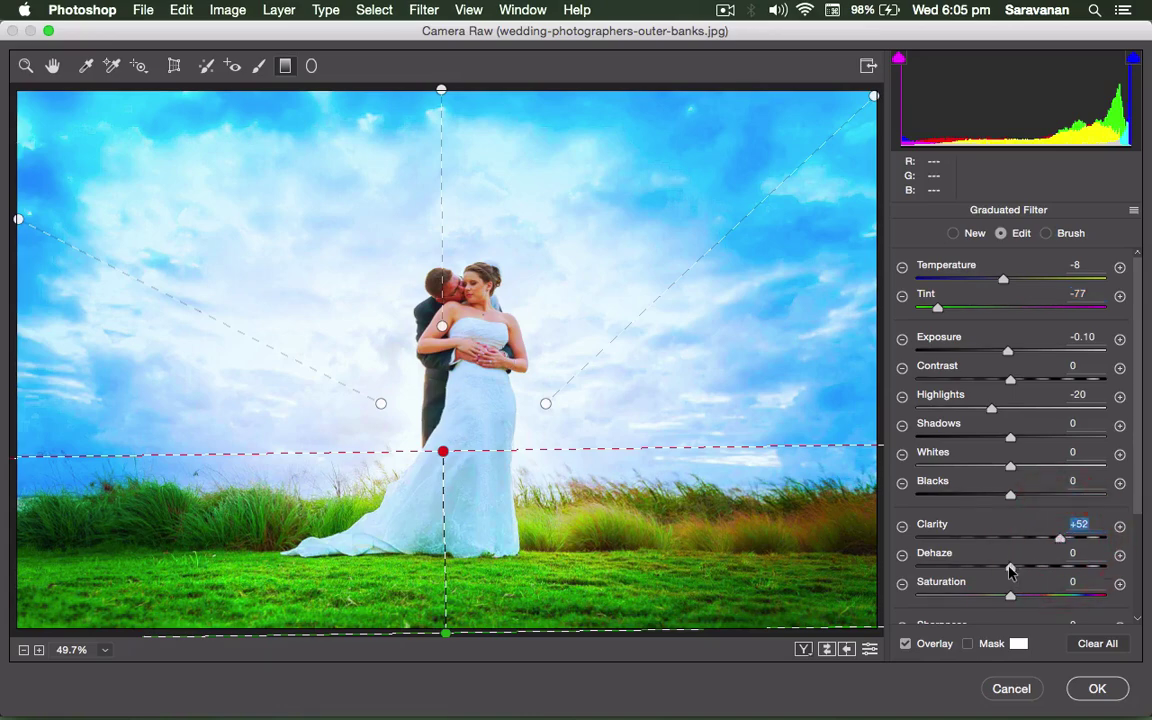
{"action": "left_click_drag", "start_coordinate": [1010, 566], "coordinate": [1057, 568]}
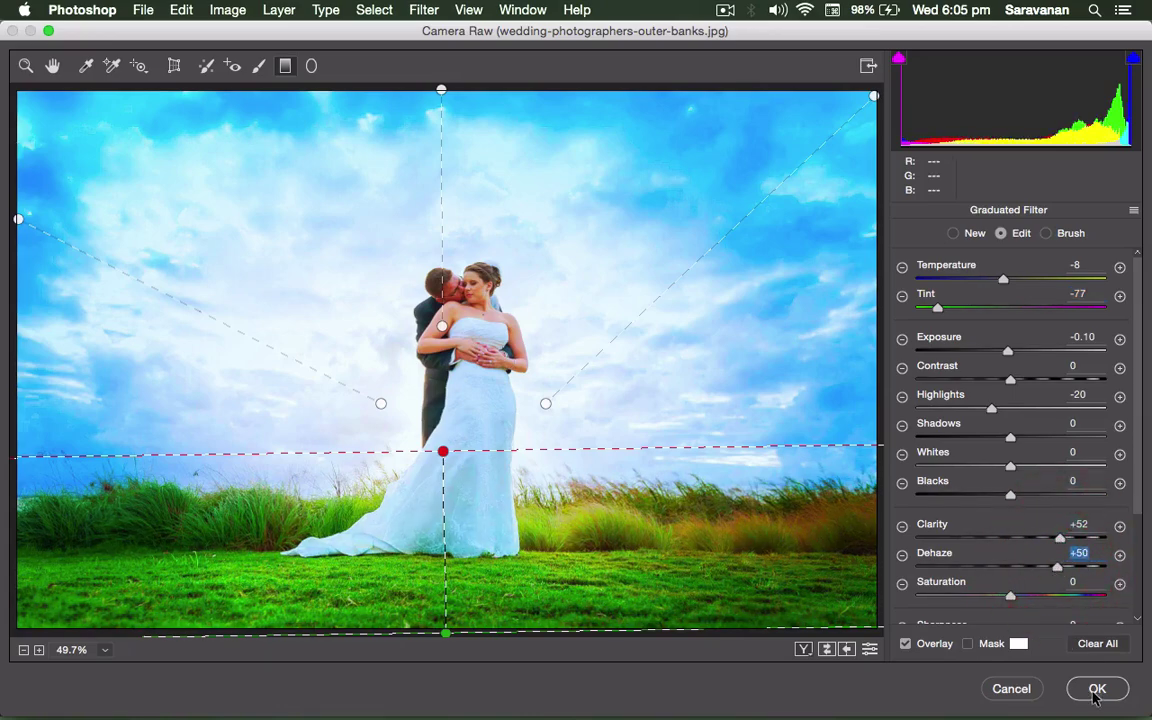
{"action": "left_click", "coordinate": [1098, 689]}
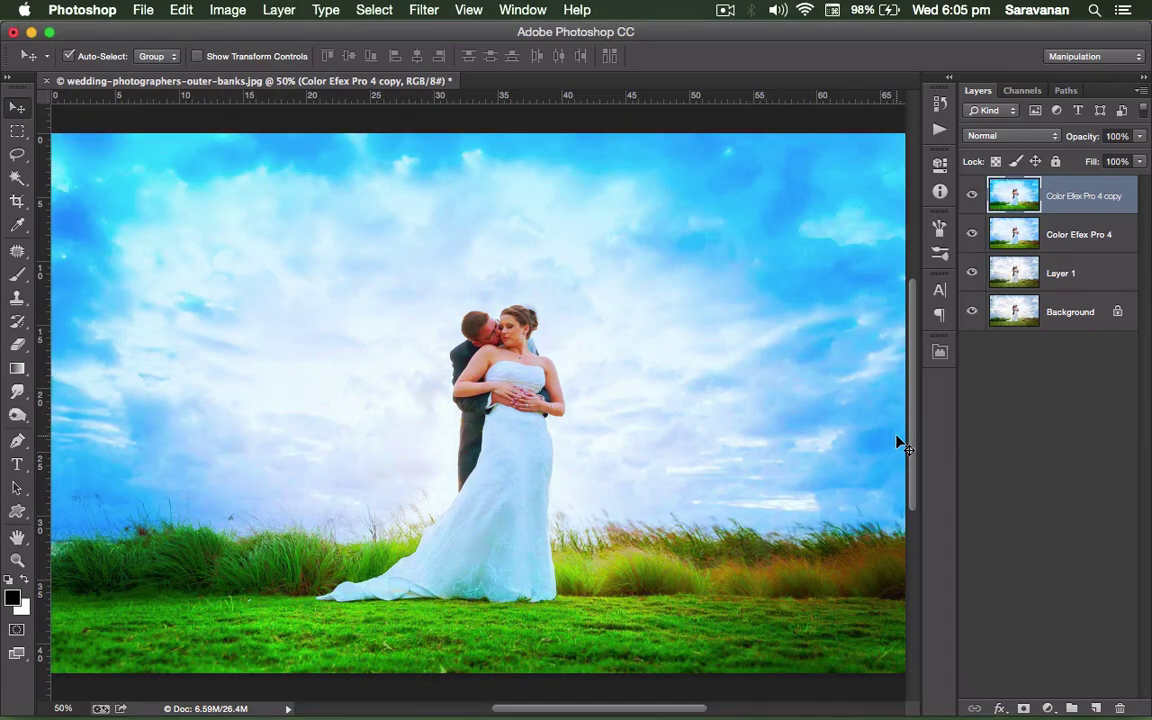
{"action": "left_click", "coordinate": [971, 198]}
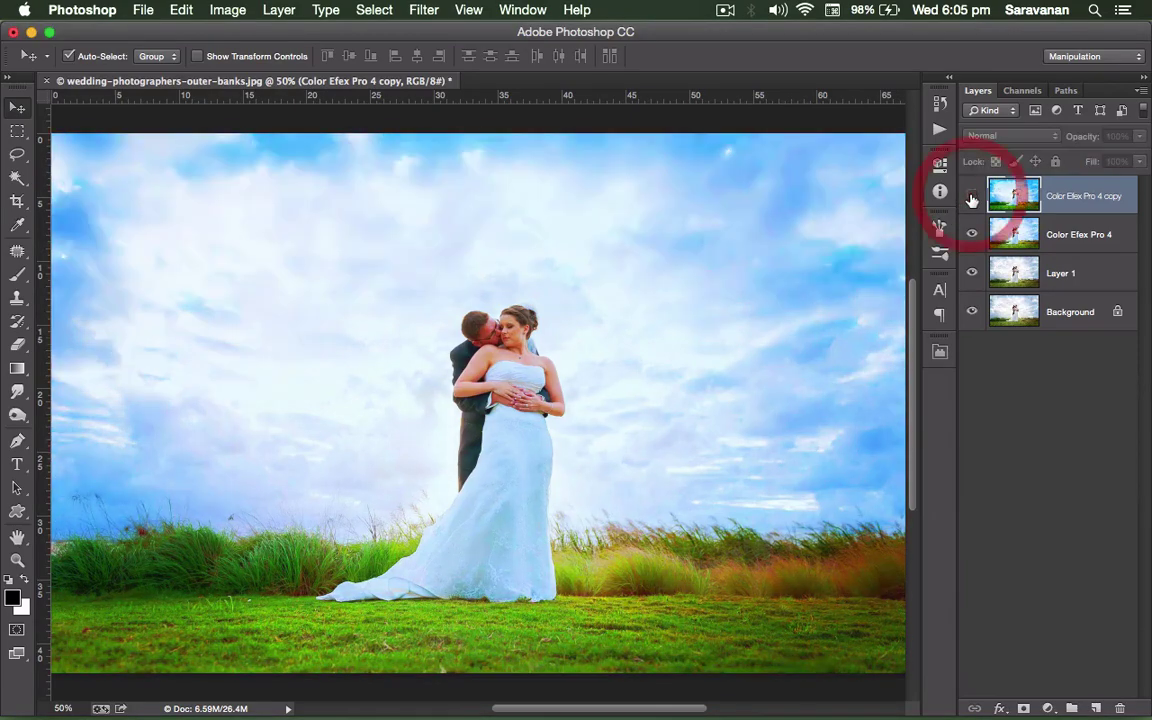